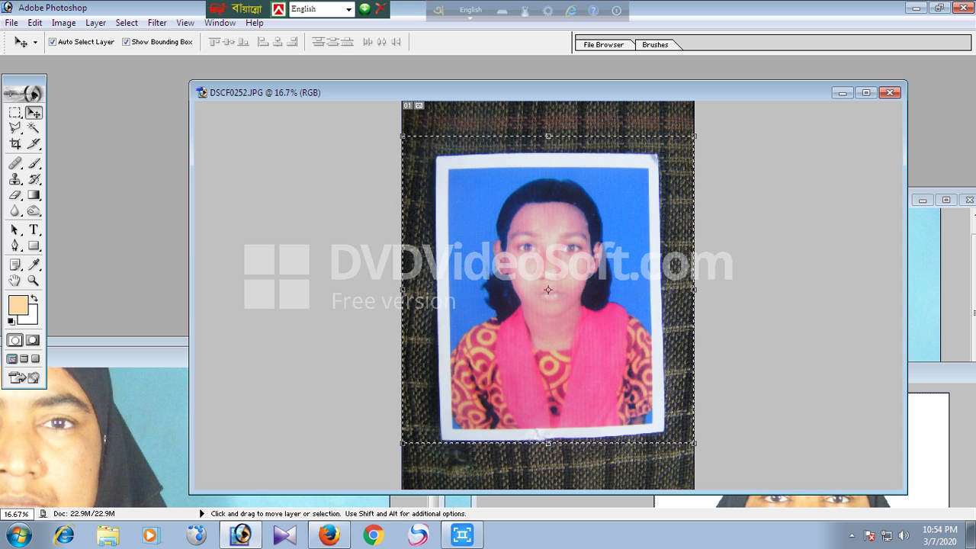
Straighten the selected photo area with a slight clockwise rotation and clear the selection
key(Return)
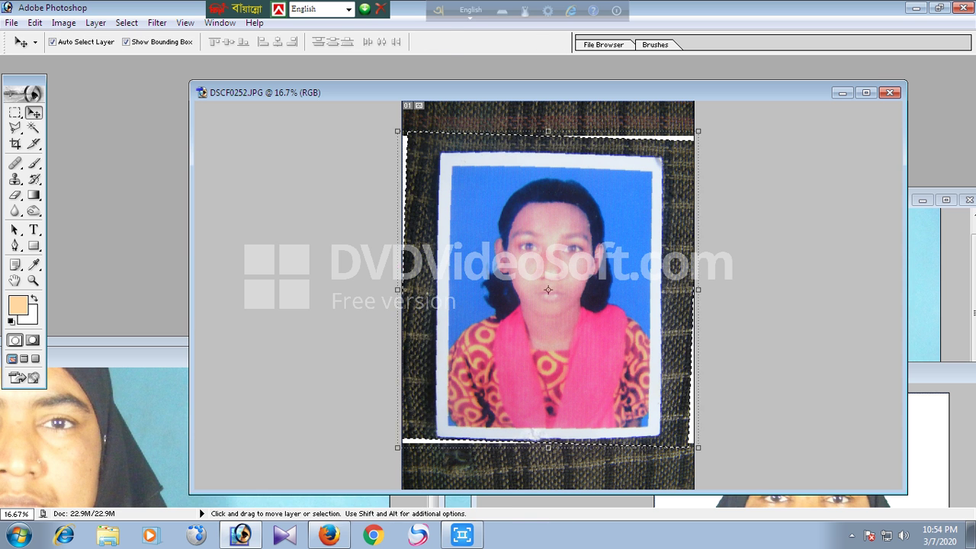
key(c)
drag(580, 325, 601, 349)
right_click(586, 327)
click(623, 351)
Crop the portrait inside its white print border to 1.4 in wide by 1.8 in high at 300 pixels/inch
drag(101, 42, 74, 42)
text(1.)
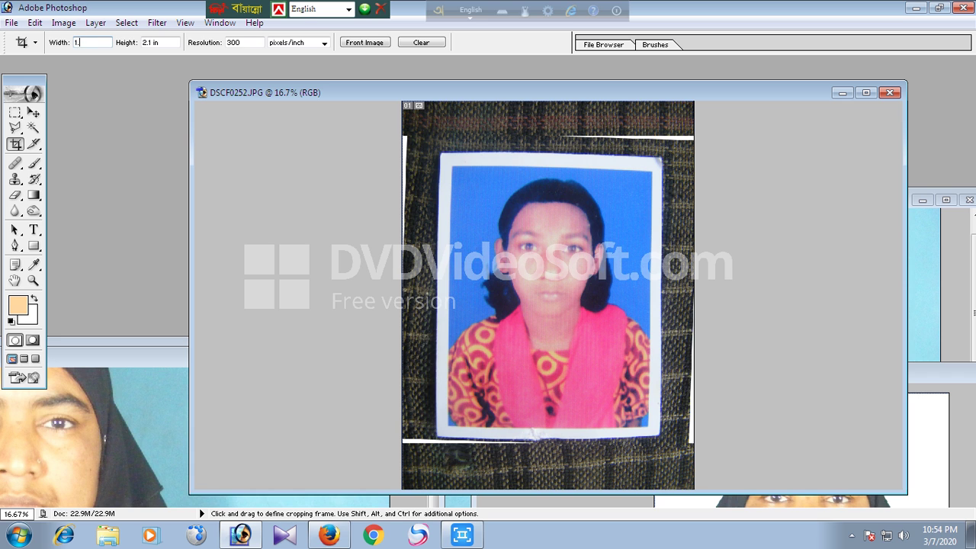
key(Tab)
text(1.)
drag(642, 420, 648, 424)
key(Right)
key(Right)
key(Right)
key(Right)
key(Return)
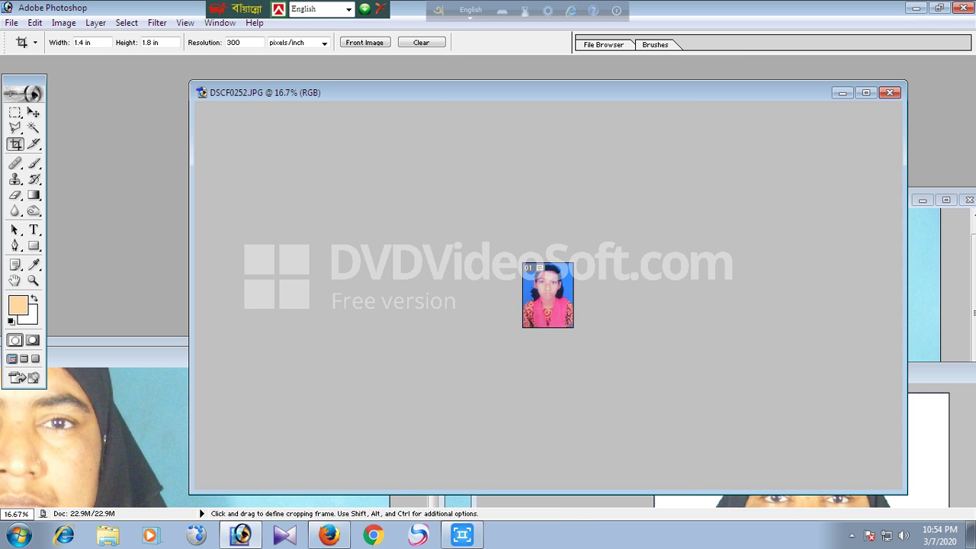
key(ctrl+0)
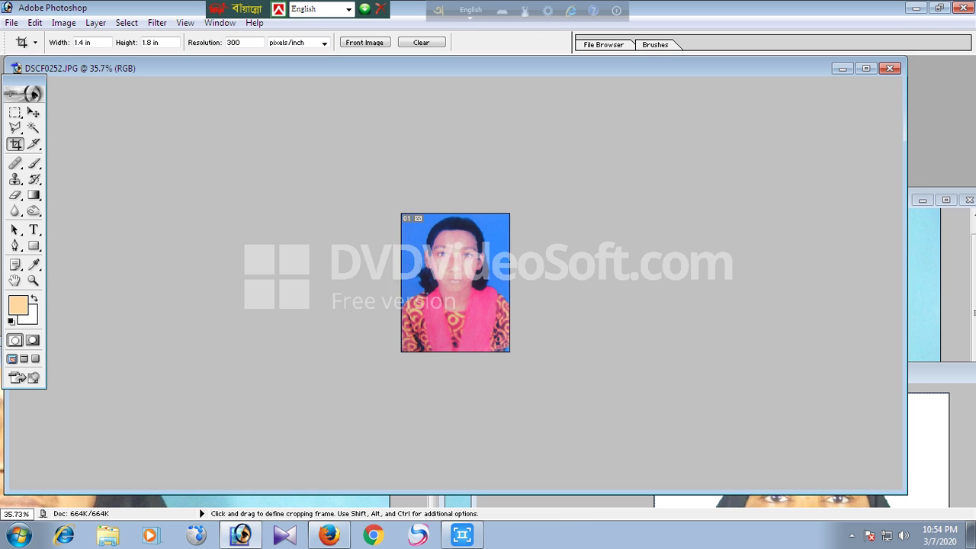
Set the background colour to bright blue 0054FF
click(28, 315)
click(258, 255)
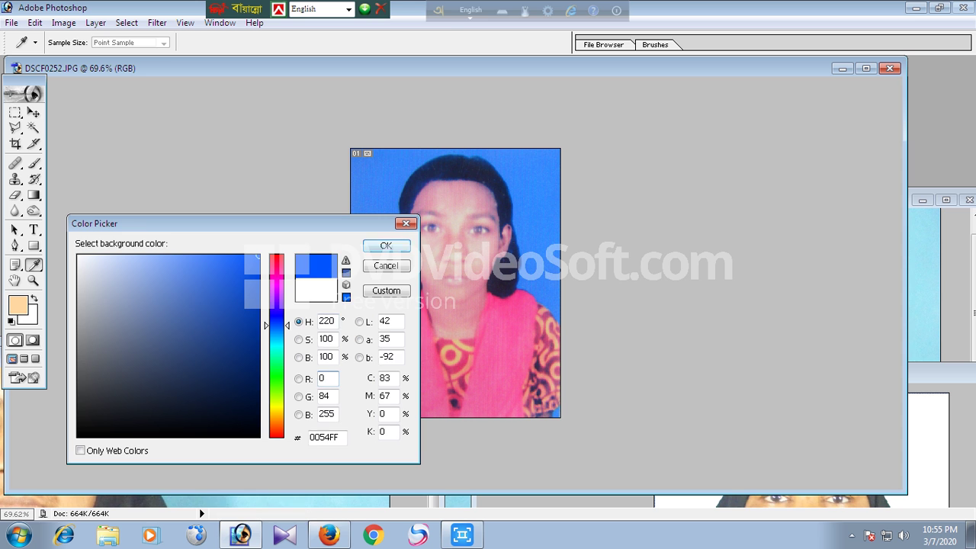
click(385, 245)
Select the blue backdrop around the person with the Magic Wand, clear it to the background colour, and deselect
click(33, 128)
shift+click(526, 183)
shift+click(538, 282)
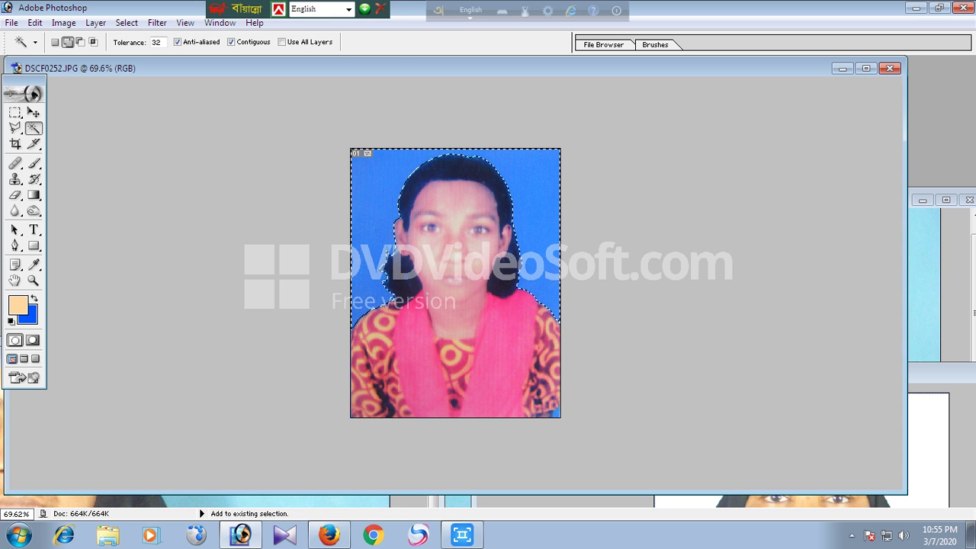
key(Delete)
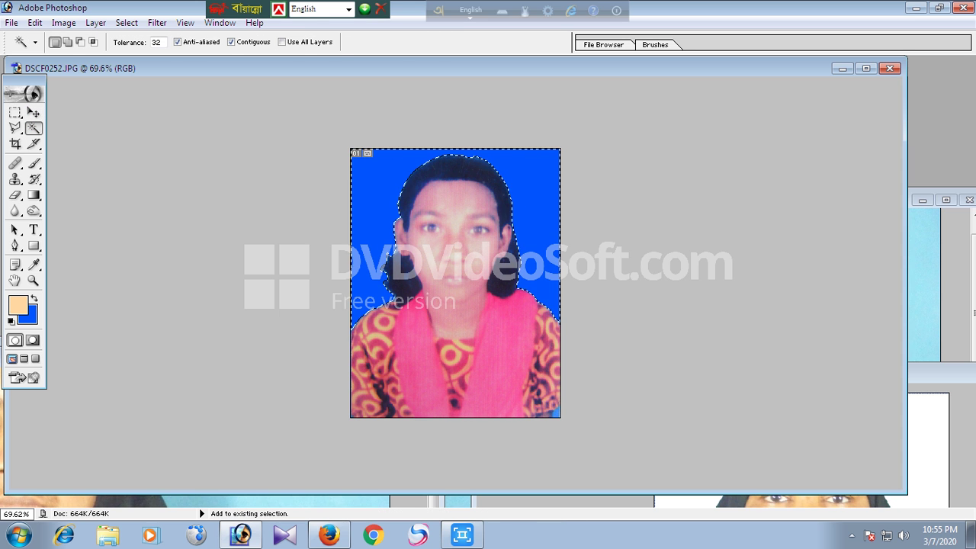
key(ctrl+d)
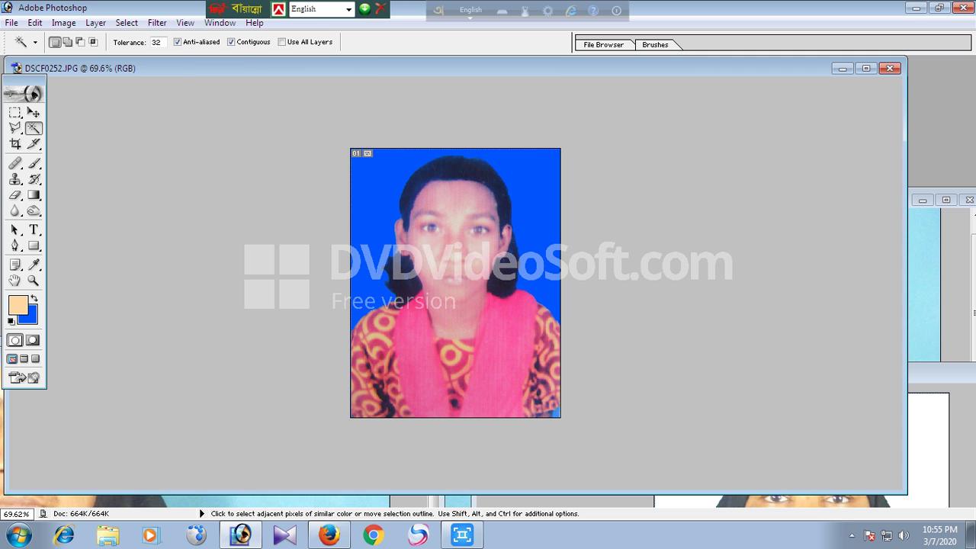
key(ctrl+z)
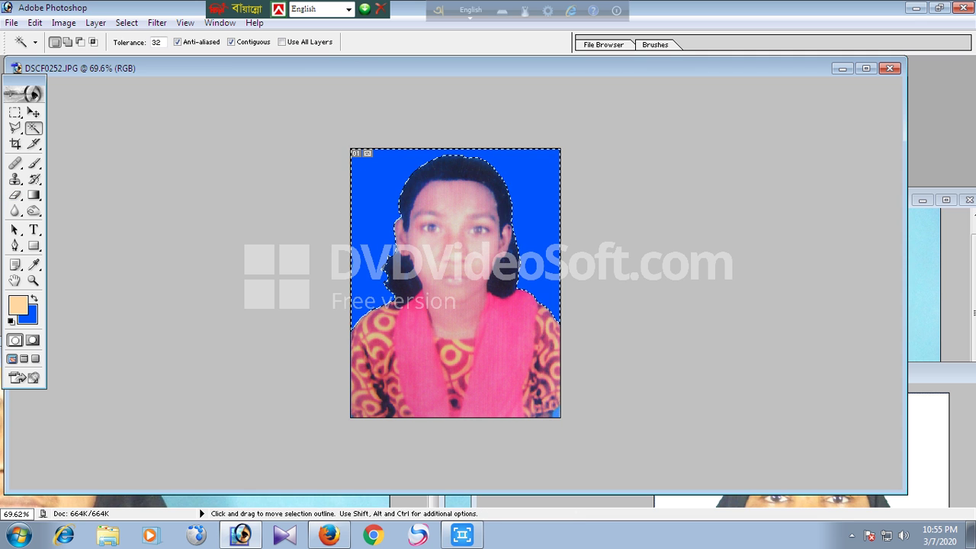
key(ctrl+d)
drag(64, 9, 64, 14)
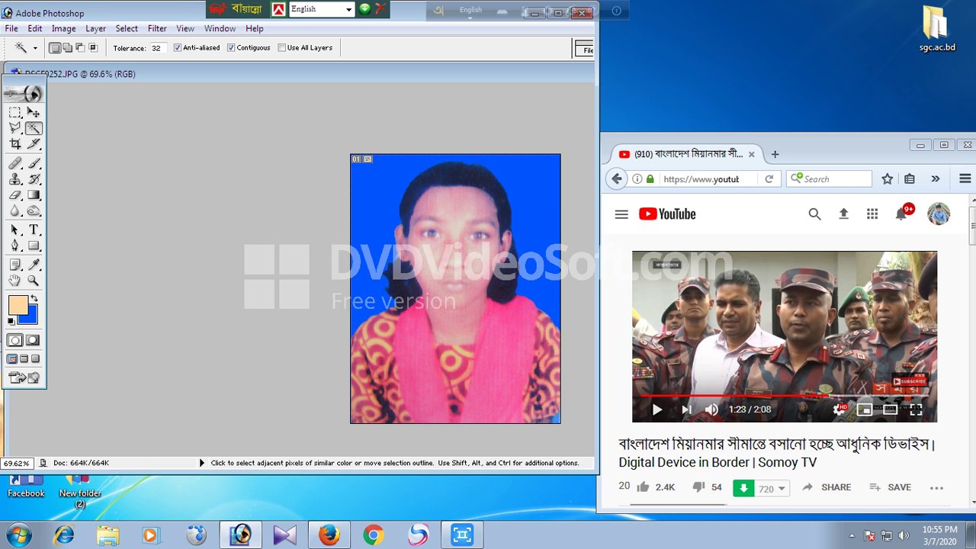
drag(412, 13, 415, 69)
click(562, 70)
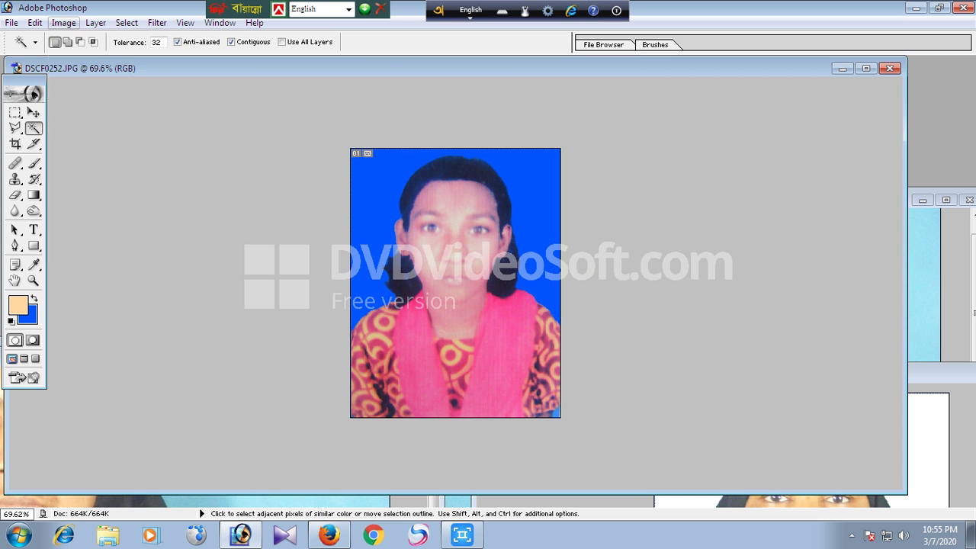
Deepen the portrait's black tones with a Selective Color adjustment
click(64, 22)
mouse_move(100, 61)
click(217, 224)
click(827, 291)
click(793, 397)
drag(789, 422, 848, 422)
key(Return)
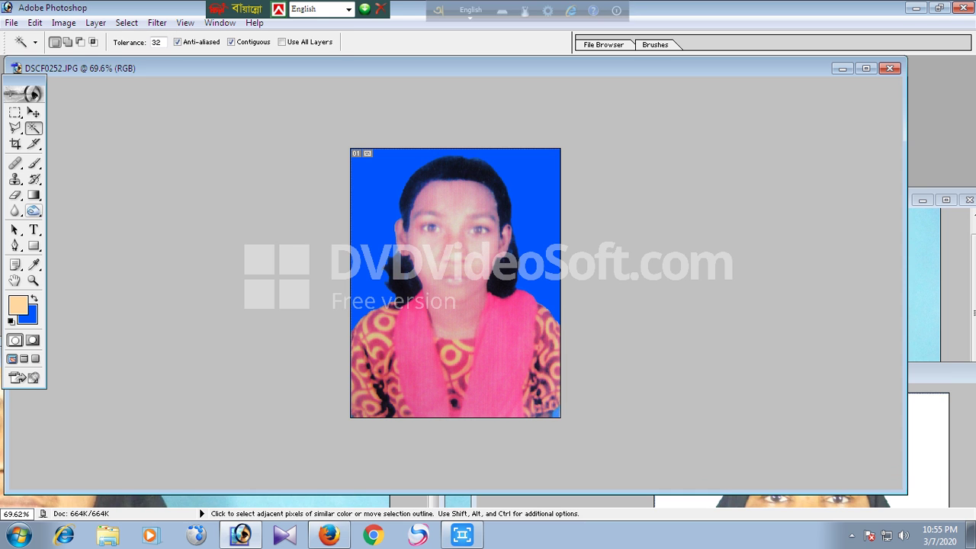
Set the Burn tool's brush diameter to 21 px
key(o)
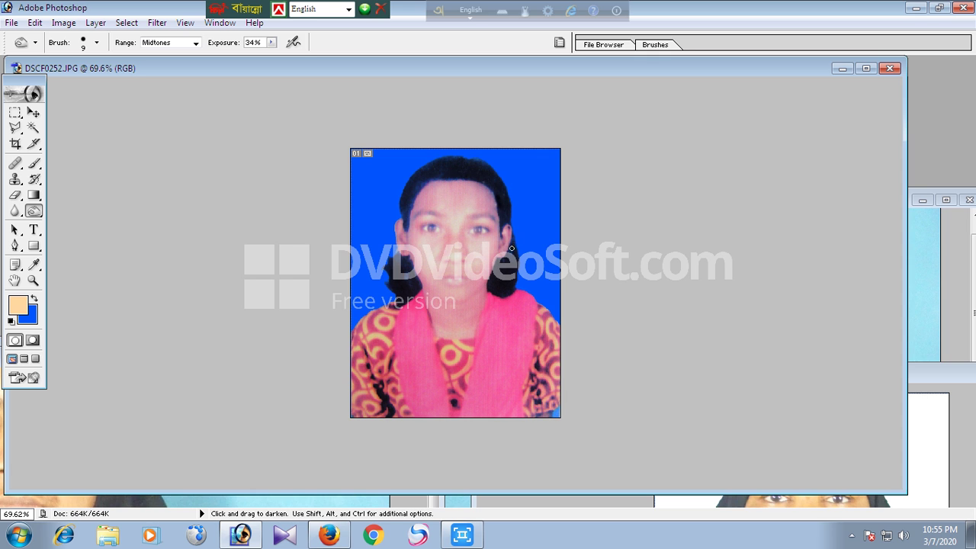
right_click(527, 312)
text(21)
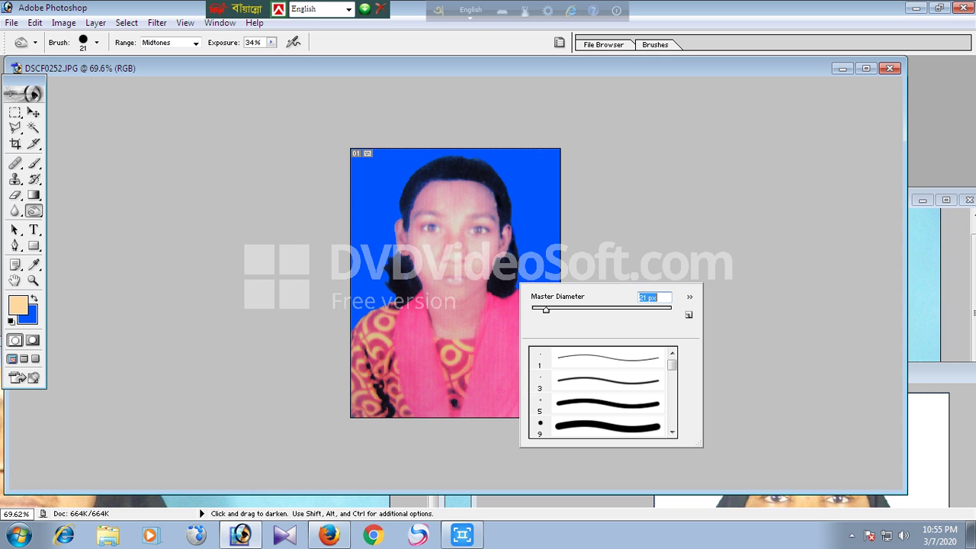
key(Return)
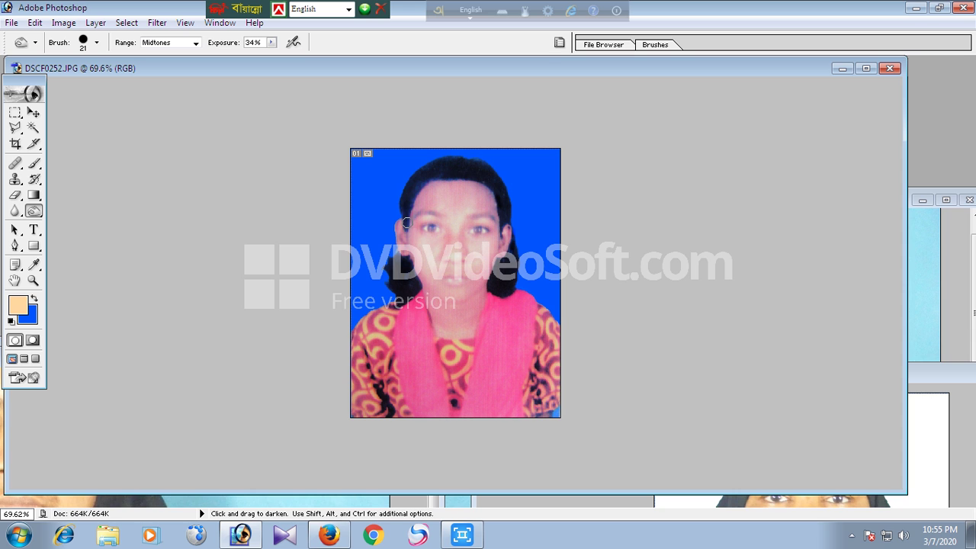
Smooth the face with the Brush at 11% opacity, using skin tones sampled from the forehead, cheek, ear edge and mouth area
key(b)
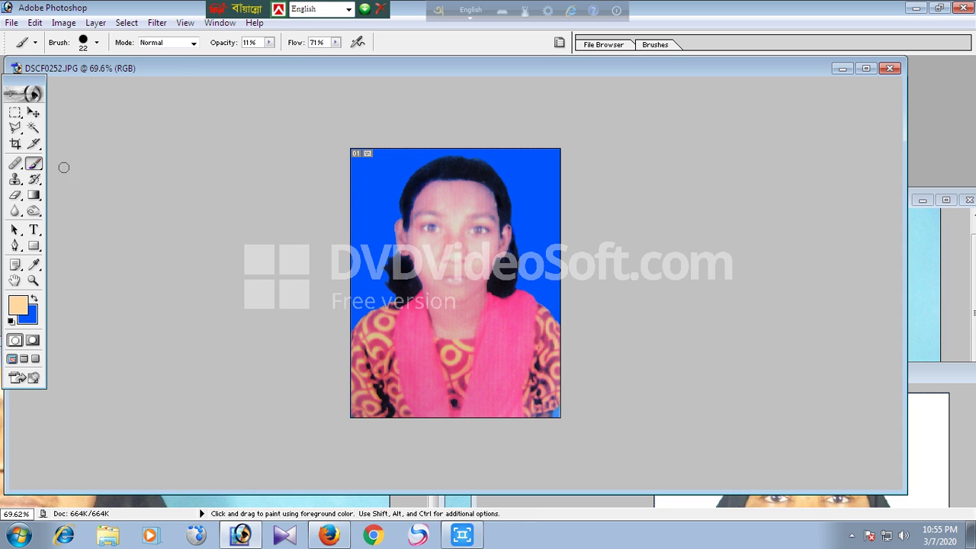
alt+click(479, 200)
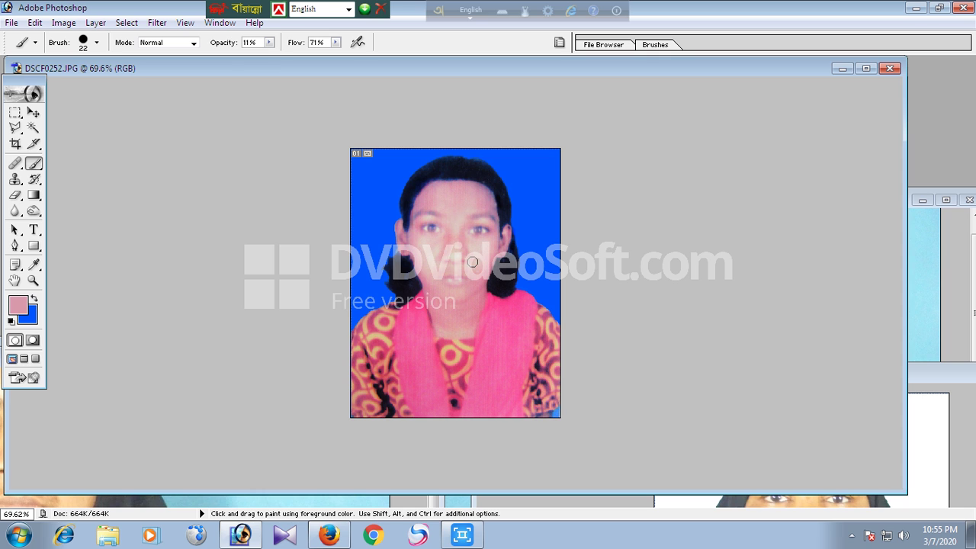
alt+click(481, 245)
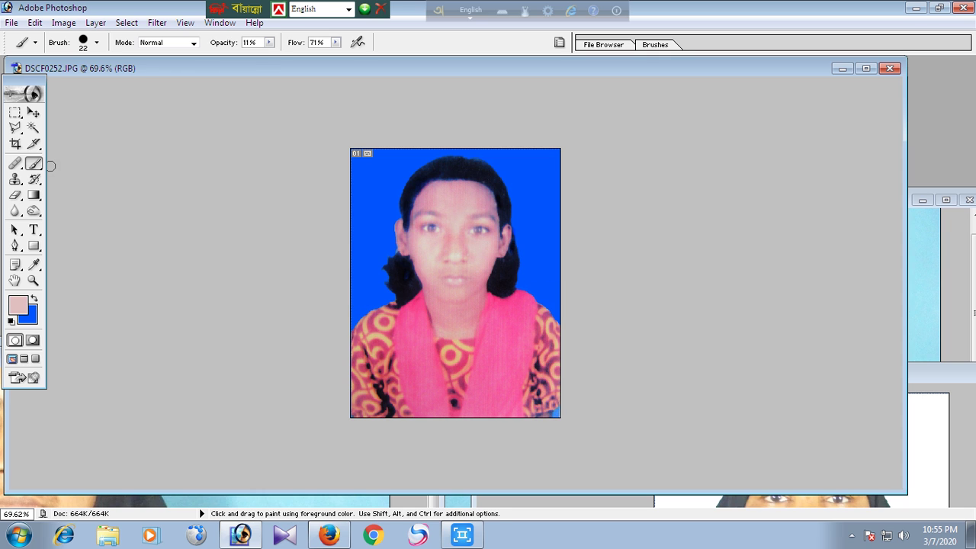
alt+click(393, 258)
alt+click(444, 279)
Reduce the brush diameter to 16 px and retouch the face with a skin tone sampled from the cheek beside the nose
right_click(445, 245)
drag(473, 274, 468, 274)
alt+click(435, 240)
Raise the portrait's contrast to +16 and increase its brightness slightly
click(63, 23)
mouse_move(99, 61)
click(229, 155)
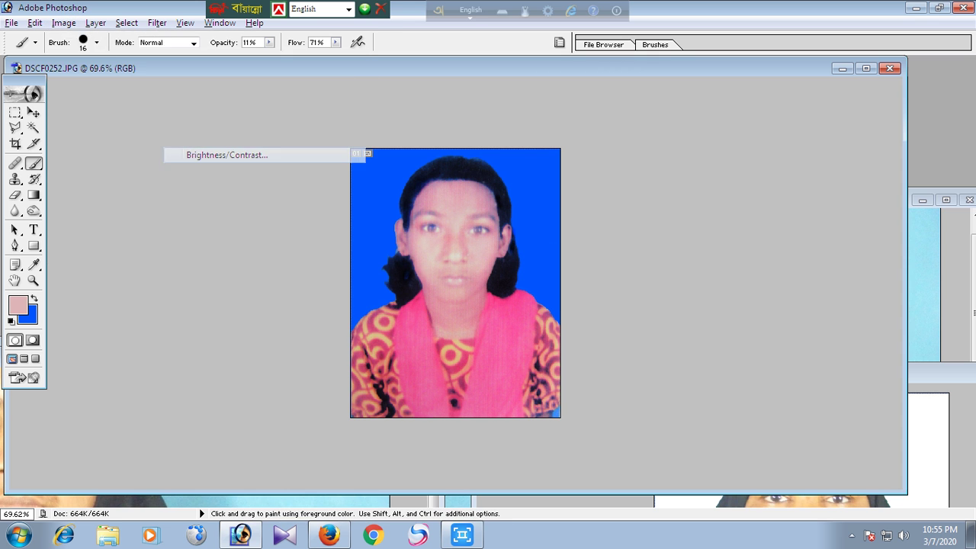
drag(654, 175, 666, 175)
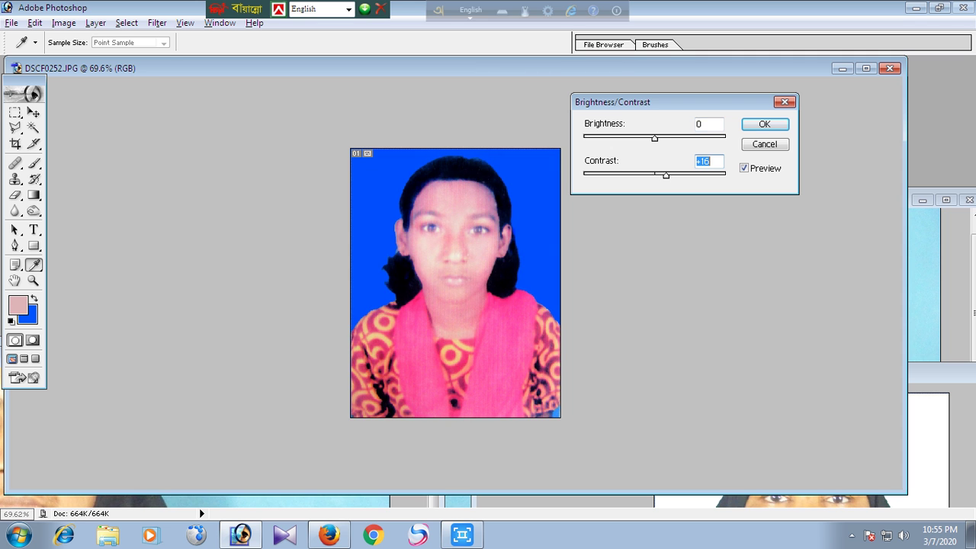
drag(654, 138, 662, 138)
key(Return)
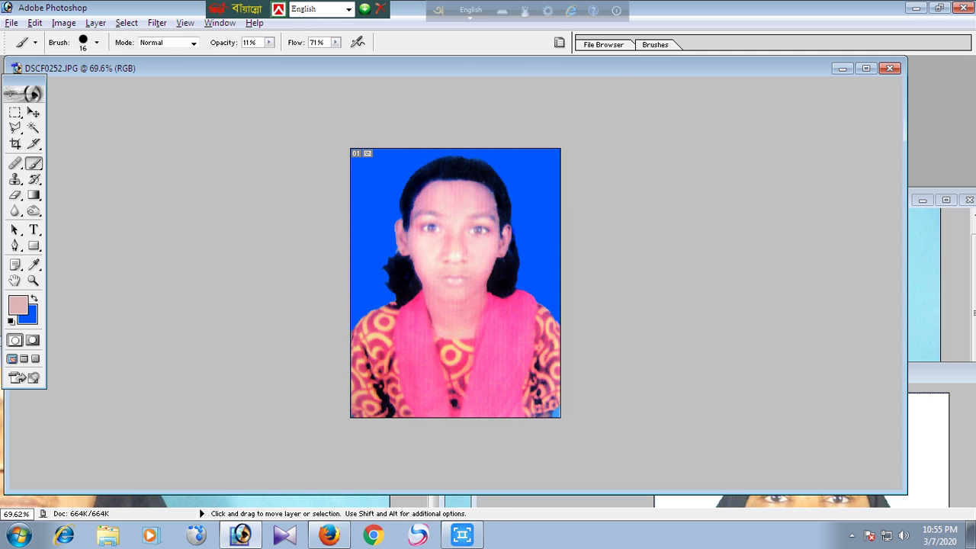
Shift the portrait's colour balance slightly toward yellow and cyan, and more strongly toward green
key(ctrl+b)
mouse_move(793, 206)
mouse_down()
mouse_move(809, 206)
mouse_move(789, 206)
mouse_up()
mouse_move(793, 171)
mouse_down()
mouse_move(755, 172)
mouse_move(818, 171)
mouse_move(790, 171)
mouse_up()
mouse_move(793, 188)
mouse_down()
mouse_move(841, 188)
mouse_move(812, 189)
mouse_up()
key(Return)
Darken the midtones with an RGB curve point at input 148, output 127
key(ctrl+m)
drag(807, 268, 813, 273)
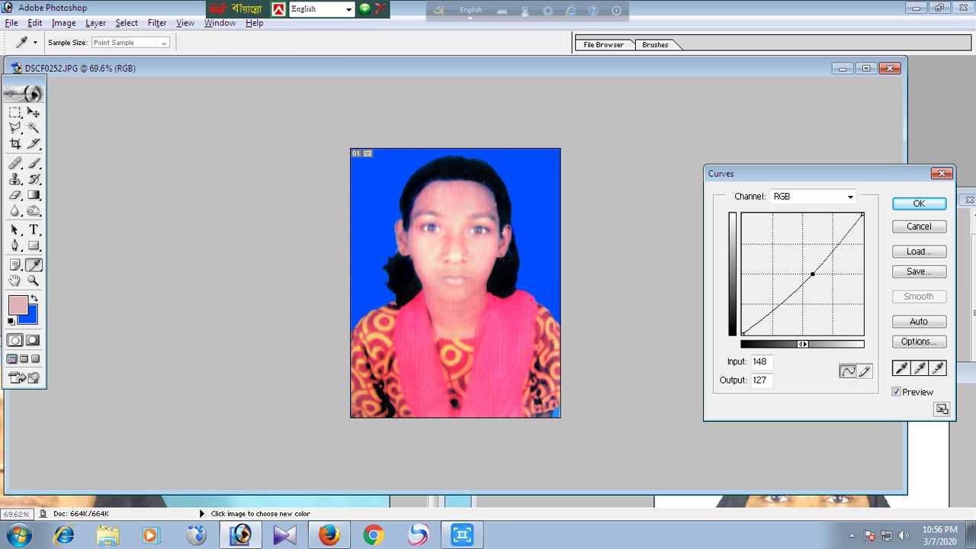
key(Return)
Adjust the colour balance again toward cyan to reduce the red cast, and return to the Brush tool
key(ctrl+b)
mouse_move(793, 172)
mouse_down()
mouse_move(767, 172)
mouse_move(778, 172)
mouse_up()
mouse_move(793, 206)
mouse_down()
mouse_move(802, 206)
mouse_move(753, 206)
mouse_move(790, 206)
mouse_move(778, 187)
mouse_move(793, 188)
mouse_up()
key(Return)
key(b)
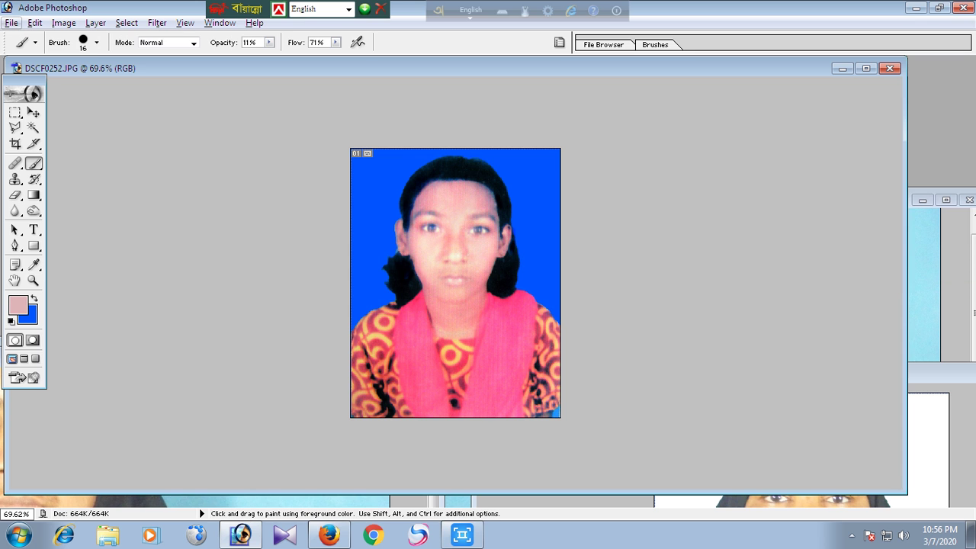
Rotate the canvas 90° clockwise
click(63, 23)
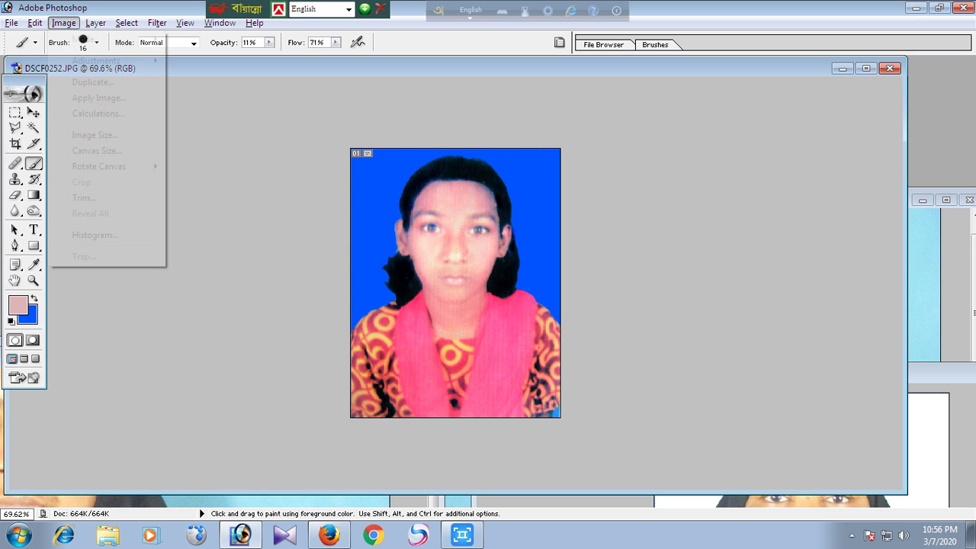
mouse_move(114, 167)
click(183, 181)
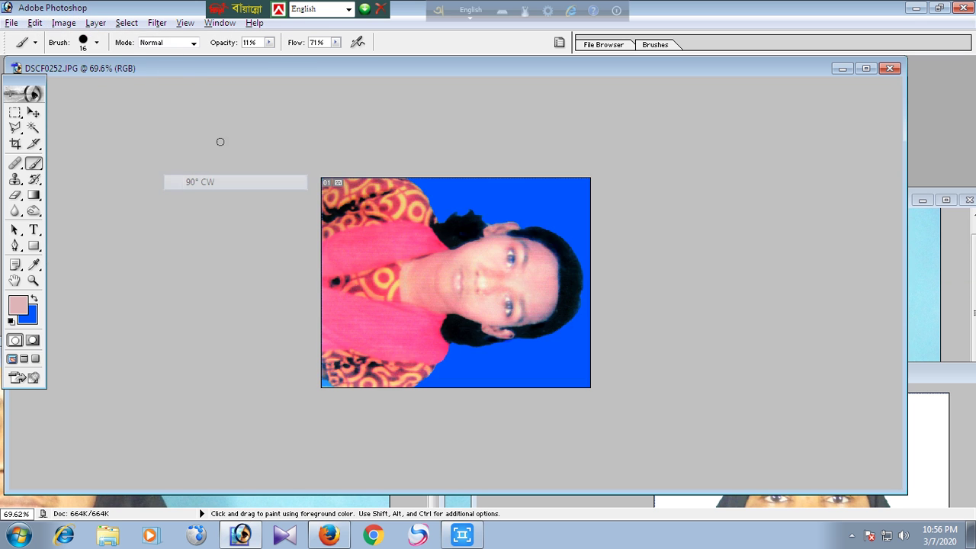
Apply the Grain Surgery 2 Remove Grain filter to the portrait with noise reduction at 13%
click(157, 22)
mouse_move(206, 338)
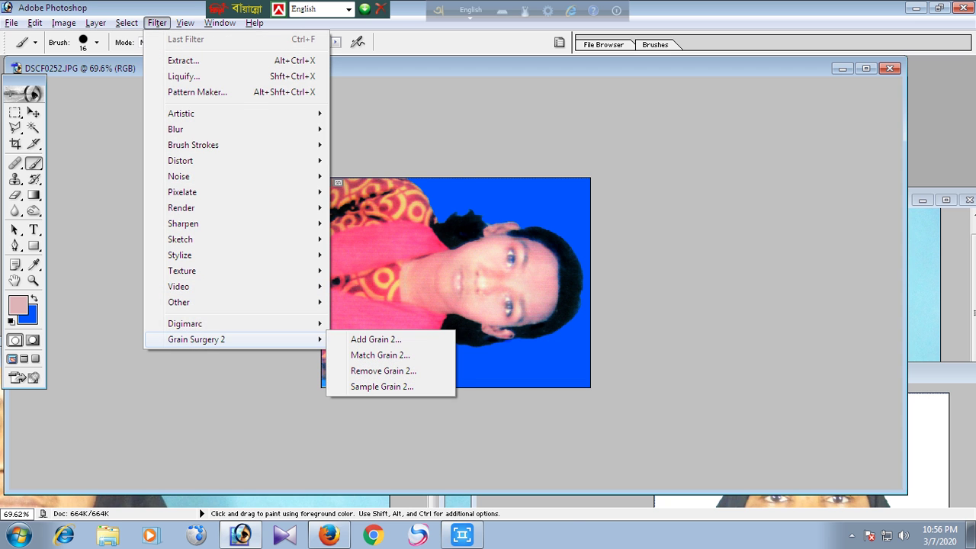
click(371, 371)
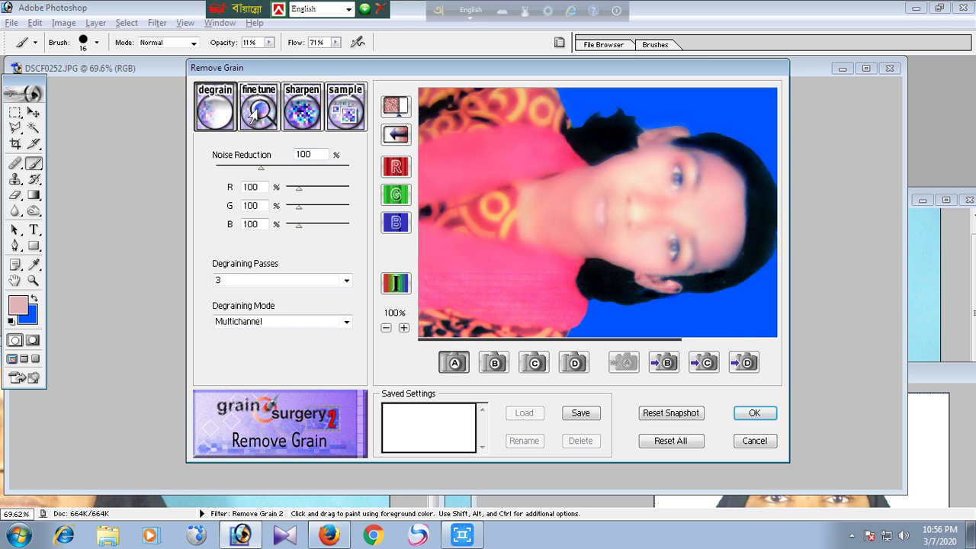
drag(261, 167, 222, 167)
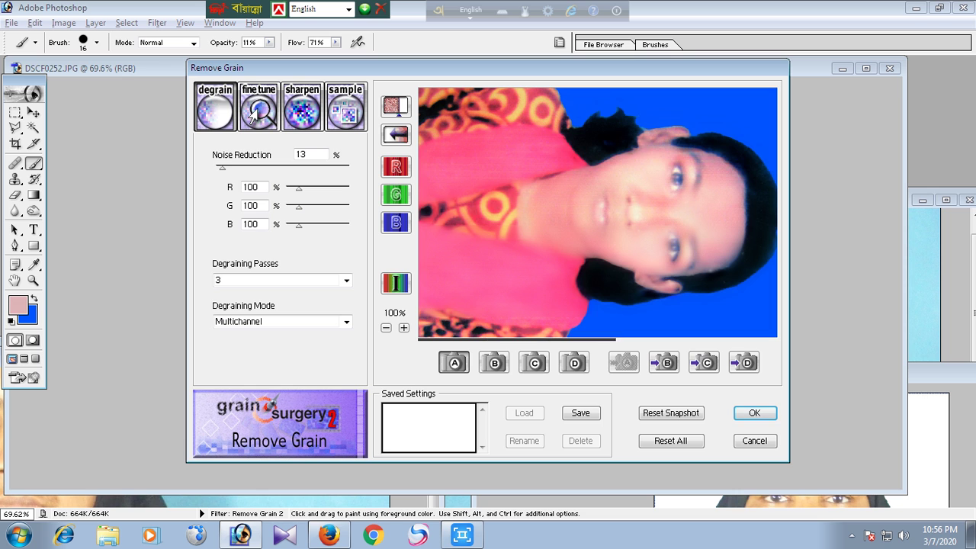
click(755, 413)
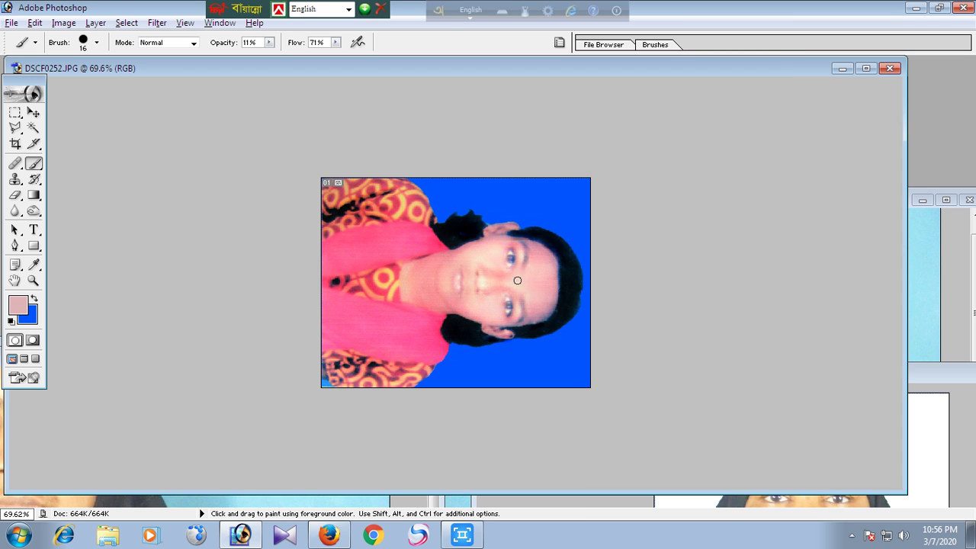
Enlarge the brush to 27 px and sample the cheek's skin tone below the upper eye for retouching
right_click(510, 244)
drag(533, 270, 541, 270)
alt+click(486, 249)
Set the brush diameter to 21 px and retouch the forehead with skin tone sampled there
right_click(566, 284)
drag(600, 310, 596, 310)
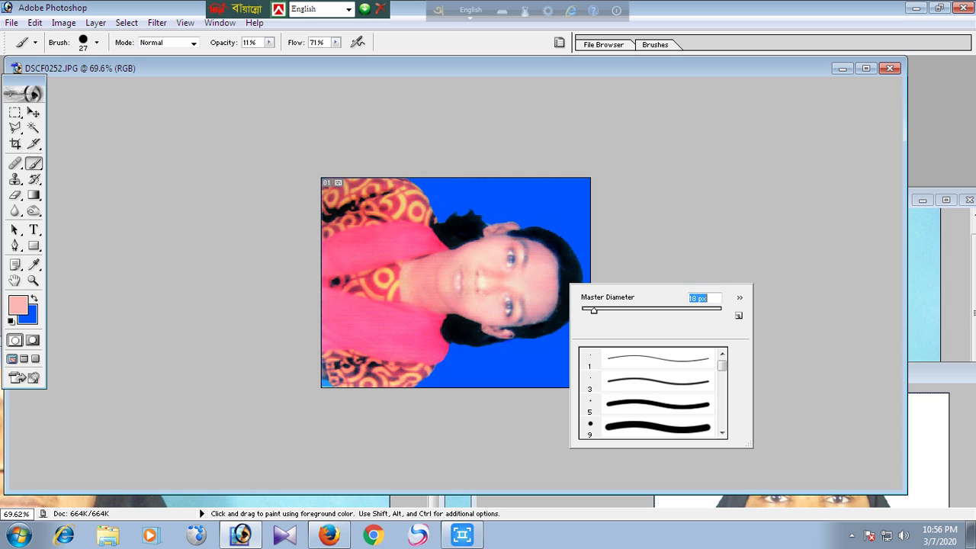
key(Return)
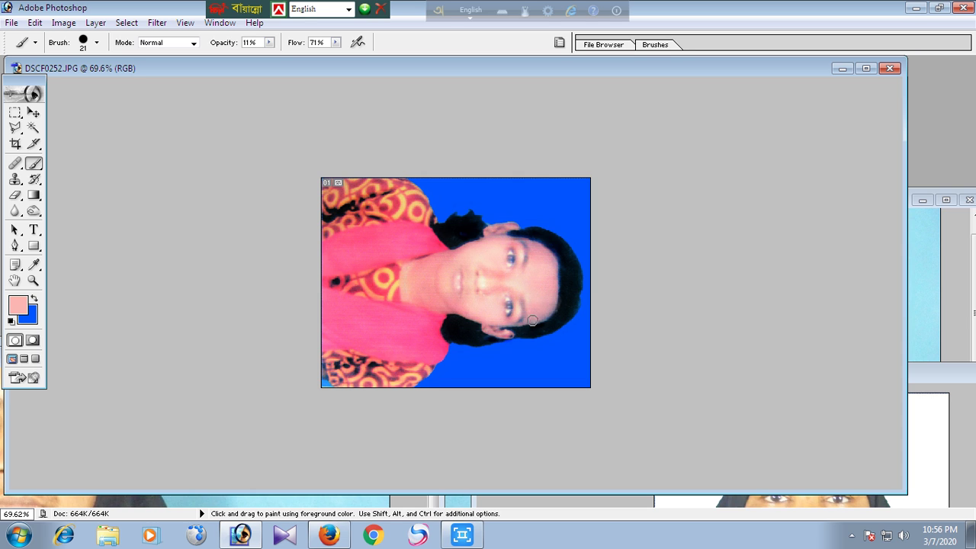
alt+click(539, 261)
Reduce the brush size further and retouch the area between the eyebrows and nose bridge with tones sampled there
right_click(563, 287)
drag(592, 312, 584, 313)
alt+click(528, 290)
alt+click(514, 283)
Darken the eyes and eyebrows with the Burn tool, using an 8 px brush and a finer 5 px brush
click(33, 210)
right_click(540, 300)
drag(568, 326, 557, 325)
key(bracketright)
key(bracketright)
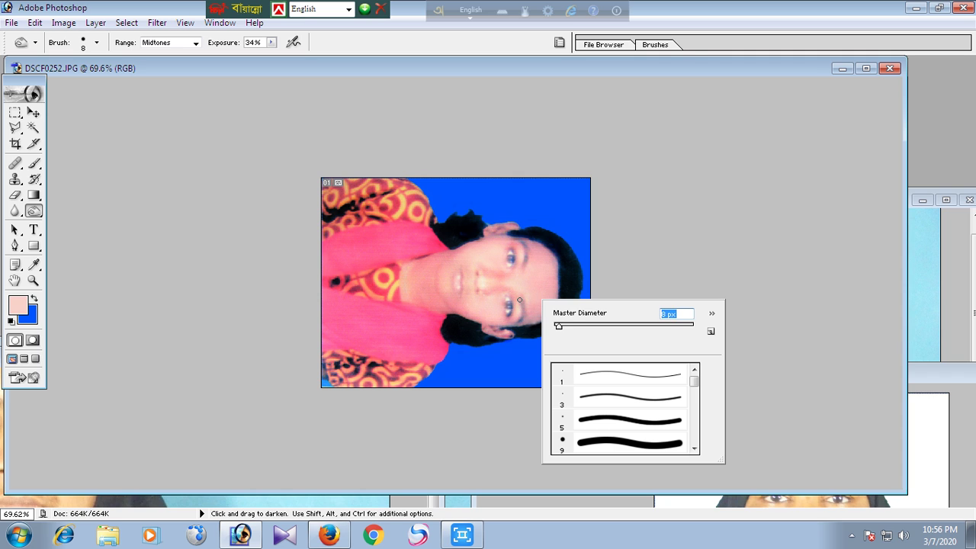
key(Return)
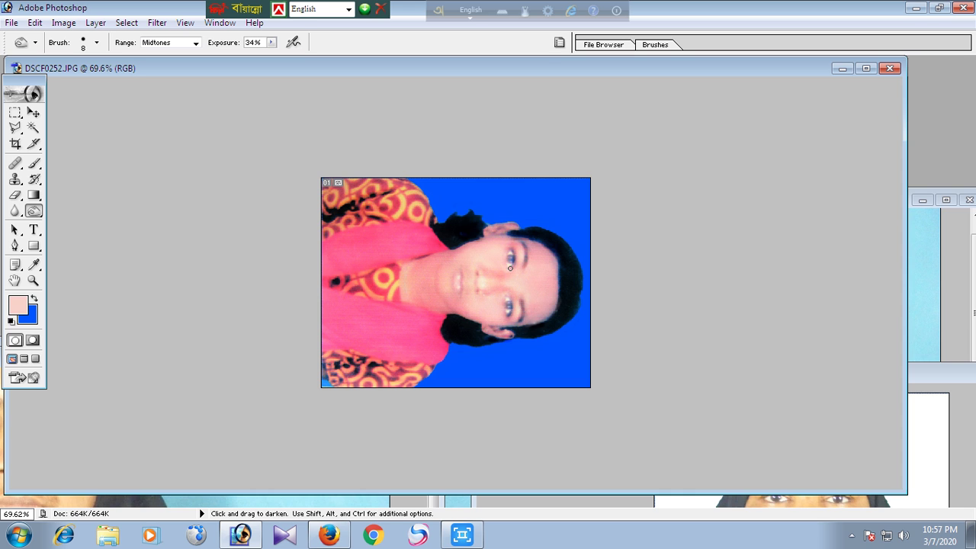
right_click(535, 259)
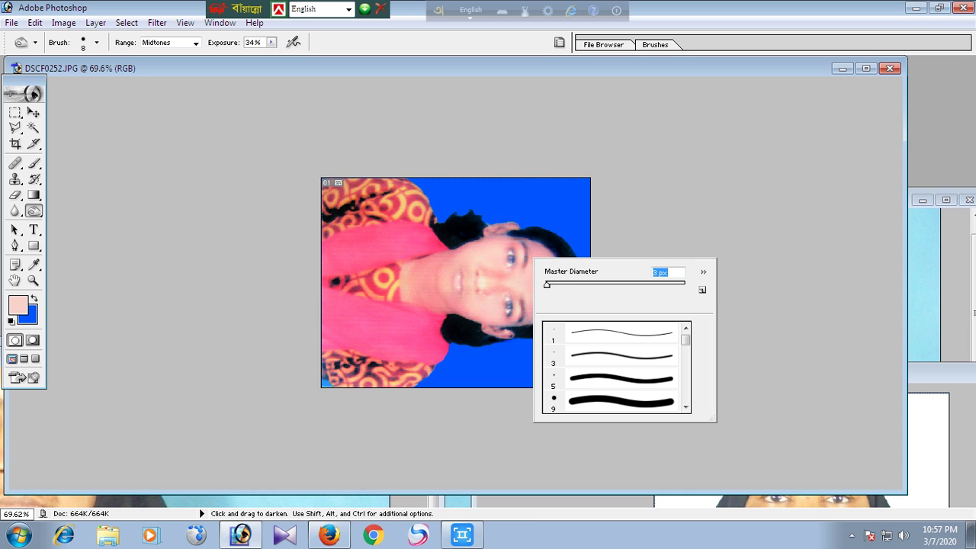
click(518, 252)
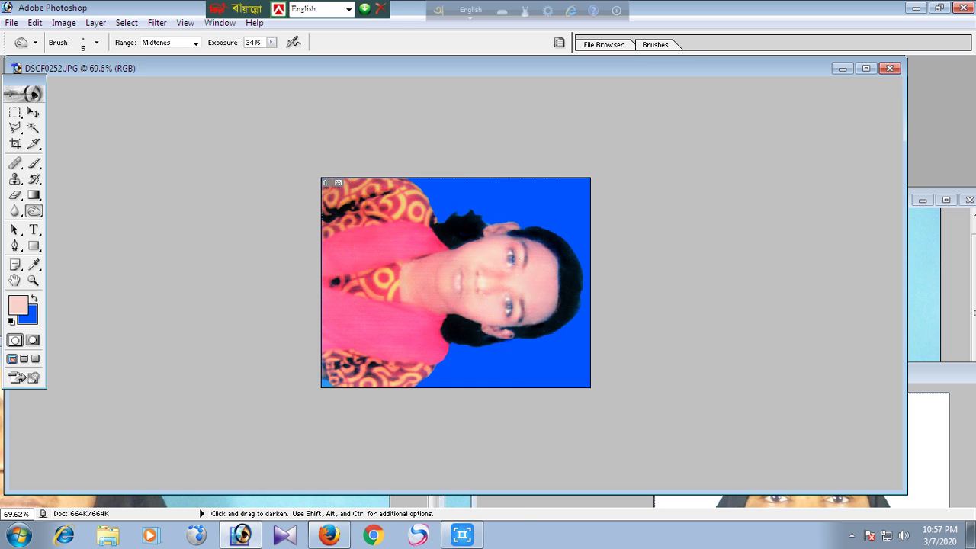
Set the Burn tool's brush diameter to 14 px
right_click(541, 261)
text(14)
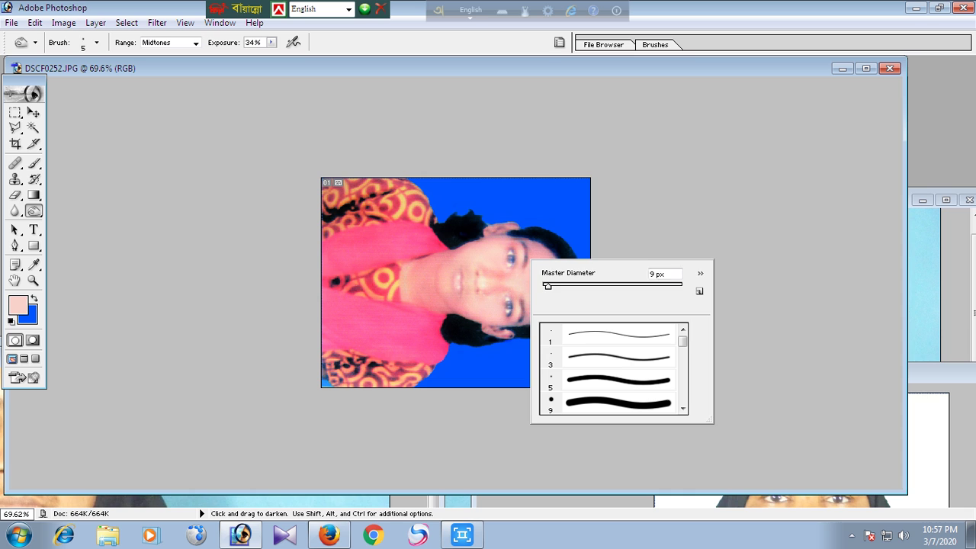
key(Return)
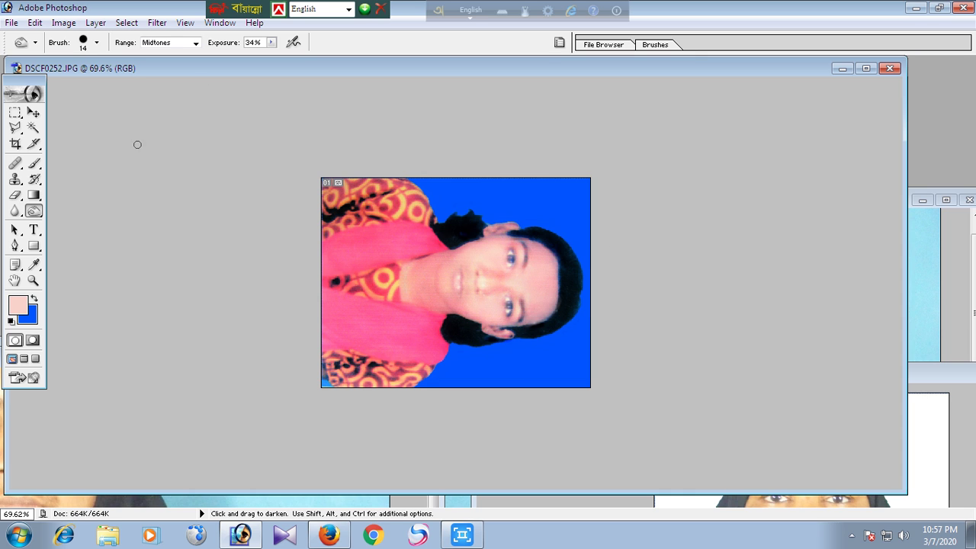
Switch to the Brush tool, set its diameter to 27 px and sample a pink skin tone near the jaw
click(34, 163)
right_click(541, 258)
drag(536, 282, 546, 281)
alt+click(462, 256)
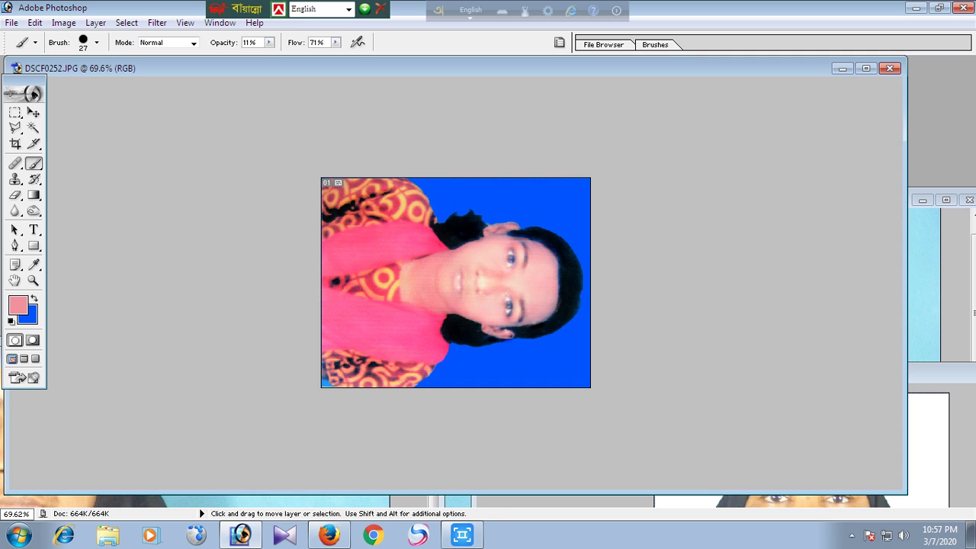
Clean the ragged hair edge beside the upper ear with the Clone Stamp and Eraser, using the blue background
click(14, 179)
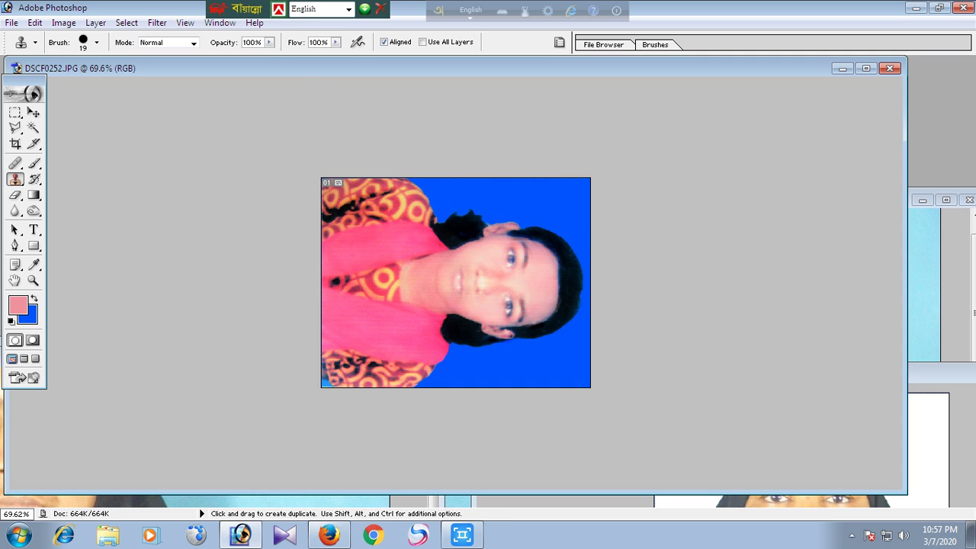
click(482, 199)
click(494, 217)
click(14, 194)
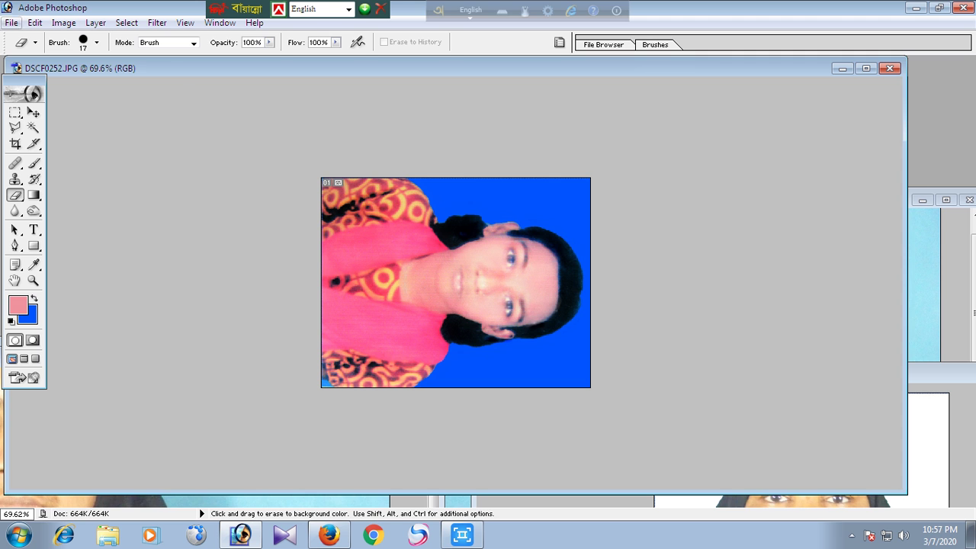
Rotate the portrait's canvas 90° counterclockwise so the face stands upright
click(63, 22)
mouse_move(92, 163)
click(203, 197)
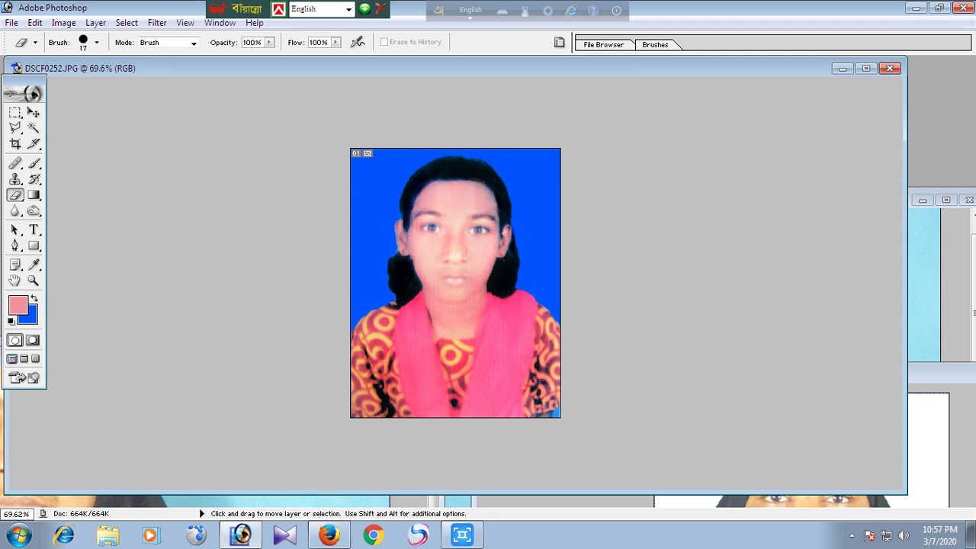
Adjust the portrait's midtone color balance to -8 for cyan–red and -16 for yellow–blue
click(32, 127)
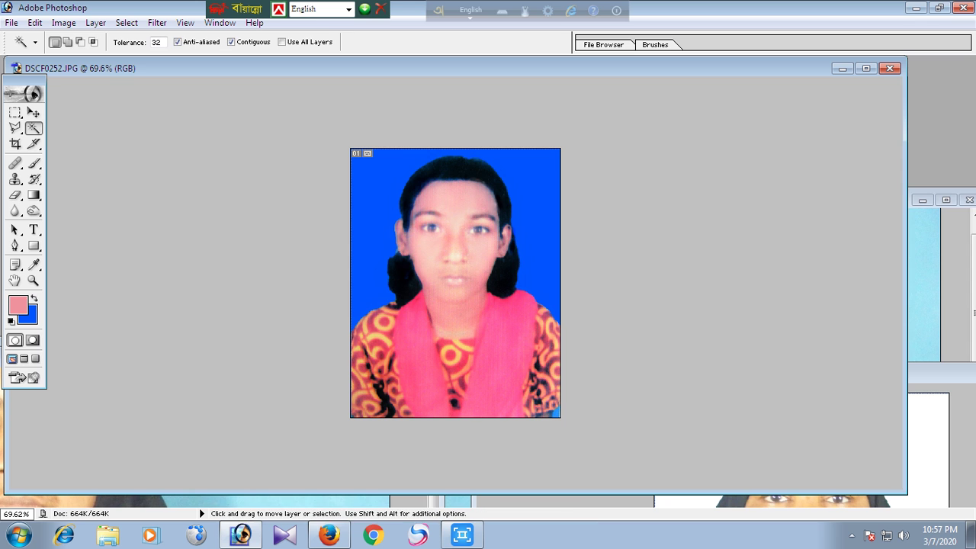
key(ctrl+b)
drag(793, 206, 782, 206)
mouse_move(793, 172)
mouse_down()
mouse_move(784, 172)
mouse_move(815, 171)
mouse_move(787, 171)
mouse_up()
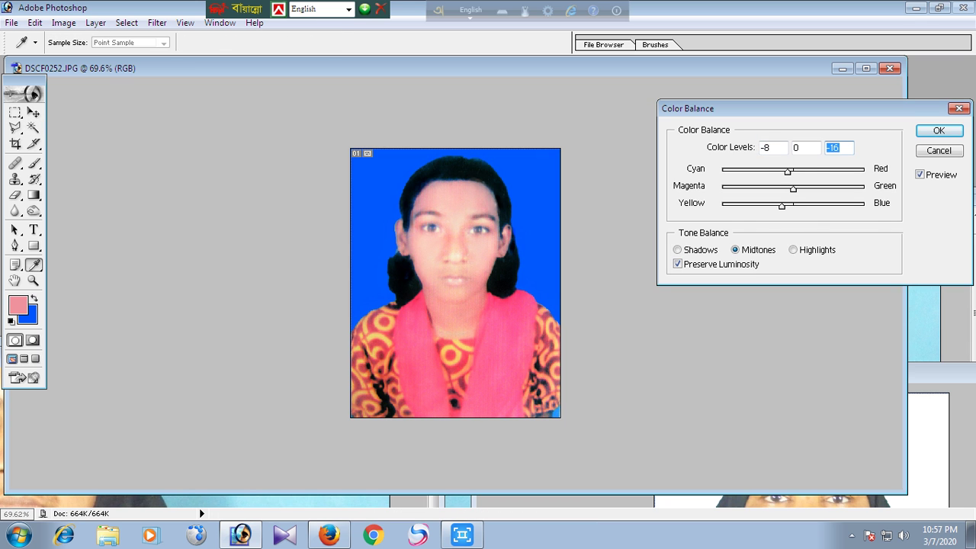
key(Tab)
key(Return)
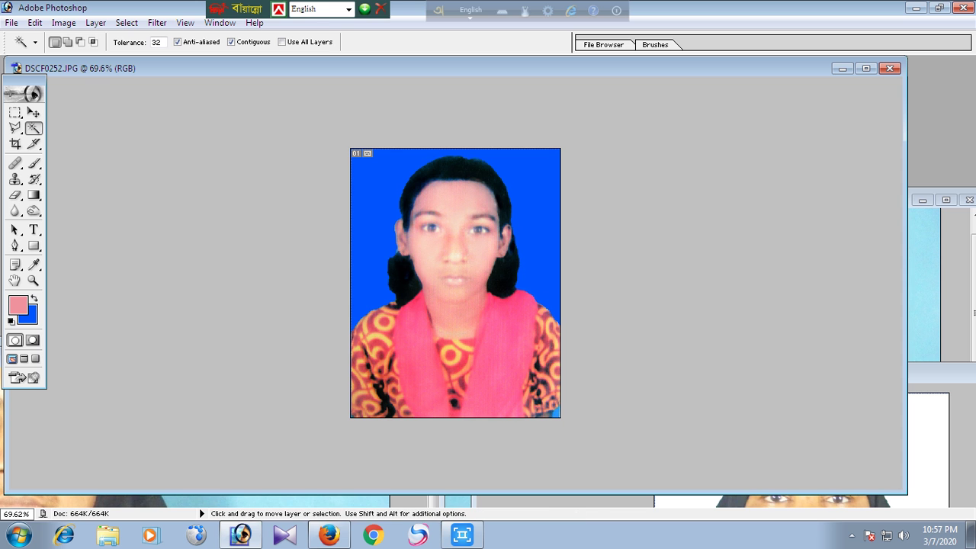
Adjust the portrait's midtones slightly with Curves
key(ctrl+m)
drag(807, 269, 810, 263)
key(Return)
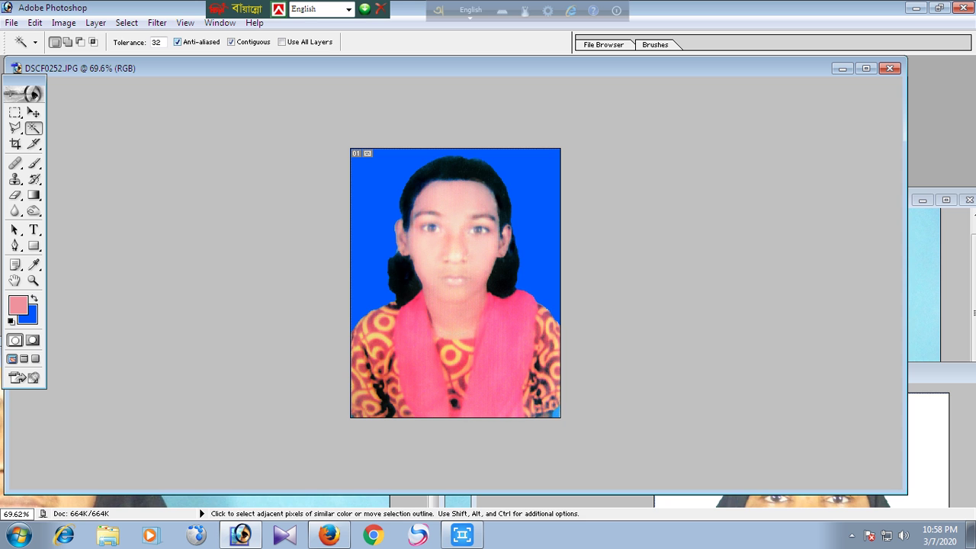
Create a new blank 8 × 10 in RGB document and rotate the portrait's canvas 90° clockwise
key(ctrl+n)
key(Return)
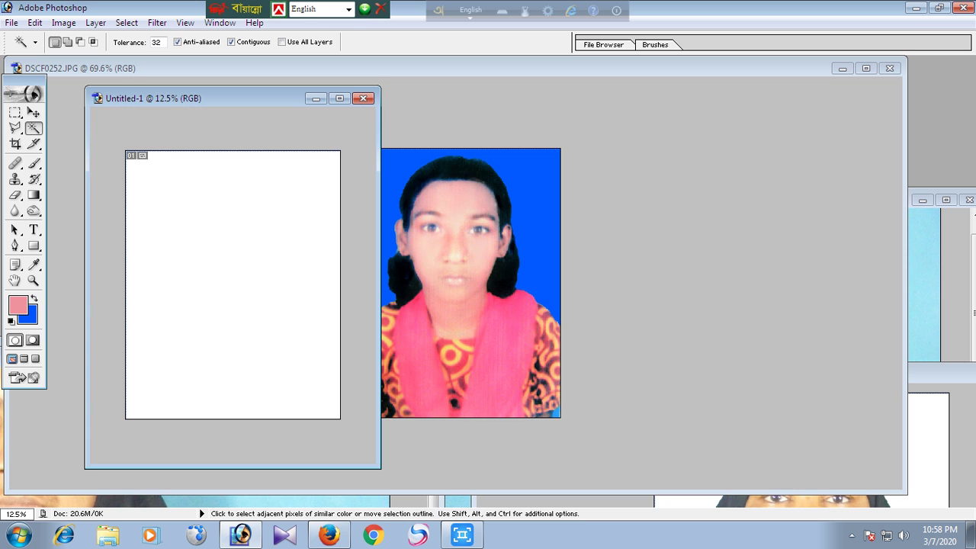
key(ctrl+w)
click(64, 22)
click(198, 182)
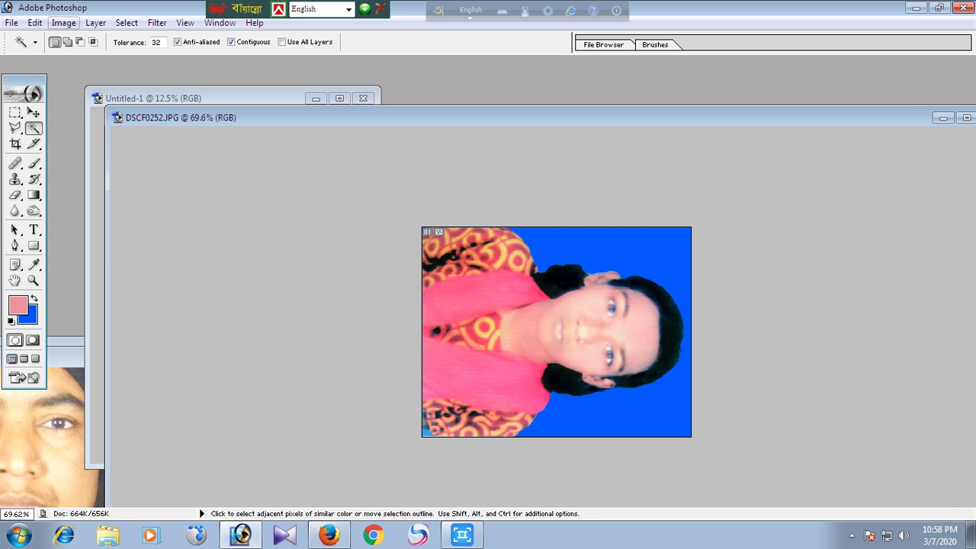
Deepen the portrait's blacks with Selective Color, setting Black to +13% for the Blacks range
click(63, 23)
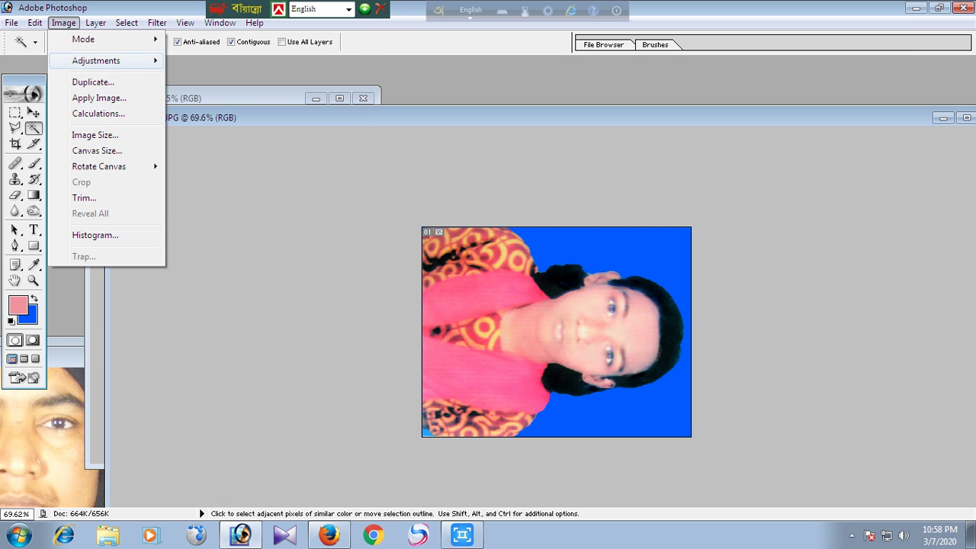
mouse_move(97, 59)
click(216, 221)
click(827, 291)
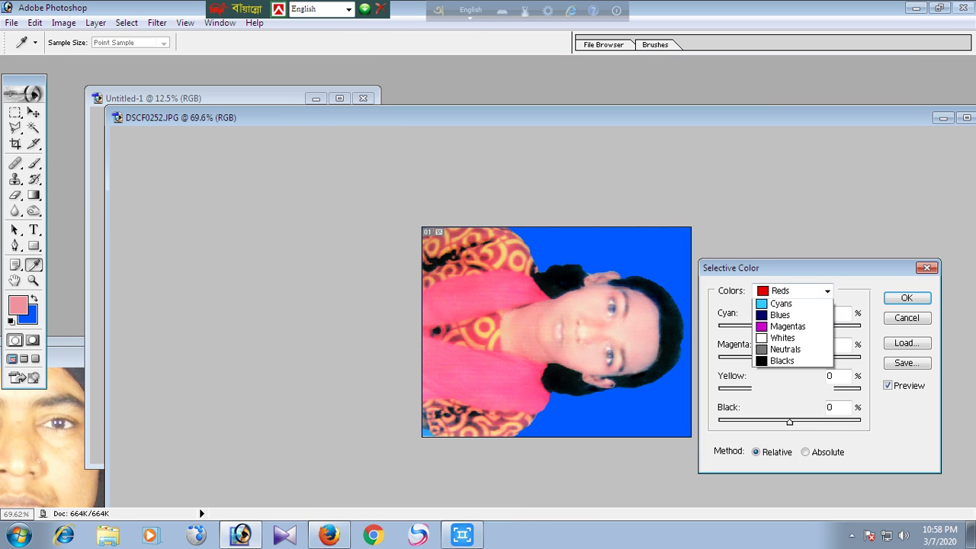
click(785, 397)
drag(789, 421, 799, 422)
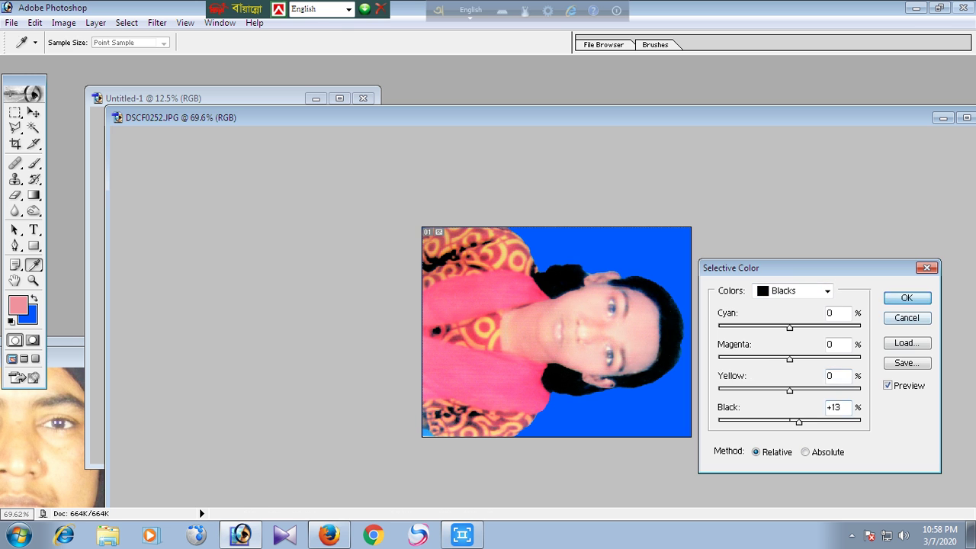
key(Return)
key(ctrl+m)
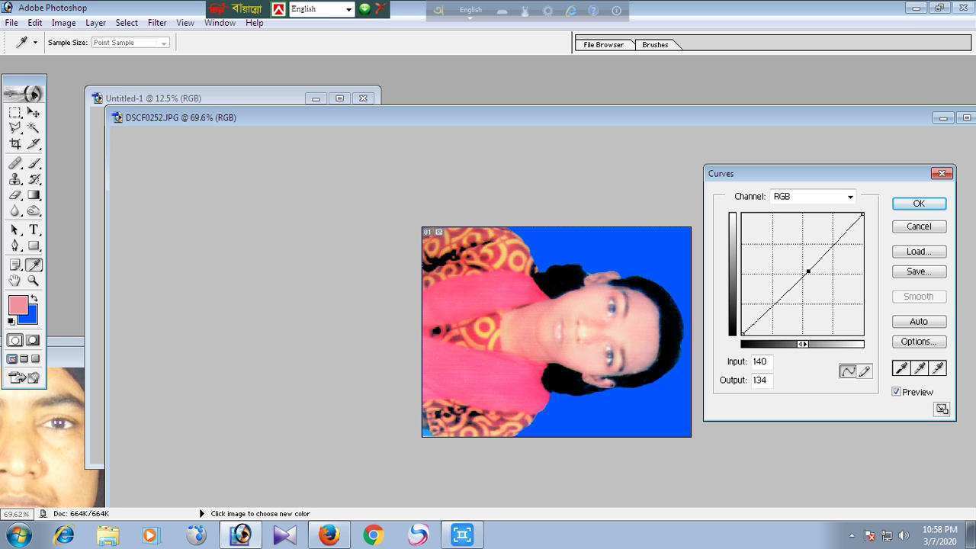
drag(808, 271, 795, 262)
click(811, 270)
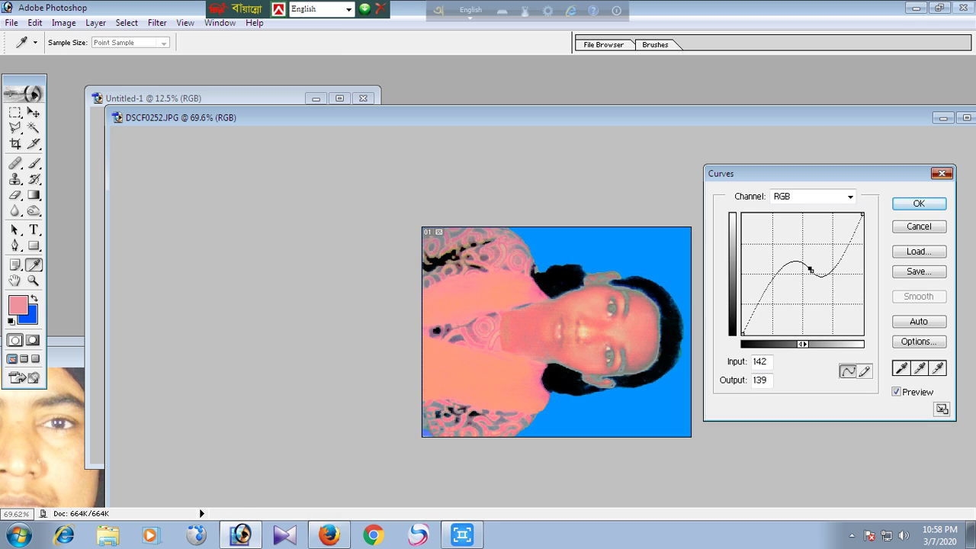
key(Escape)
Darken the portrait's midtones slightly with an RGB curve point at input 140, output 135
key(ctrl+m)
click(807, 270)
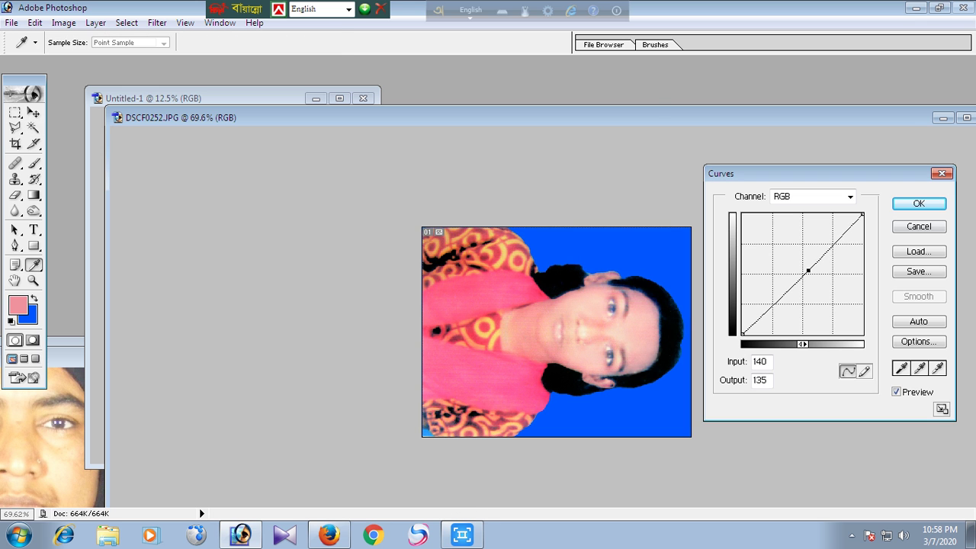
key(Return)
Set the portrait's midtone color balance levels to -5, +5 and -3
key(ctrl+b)
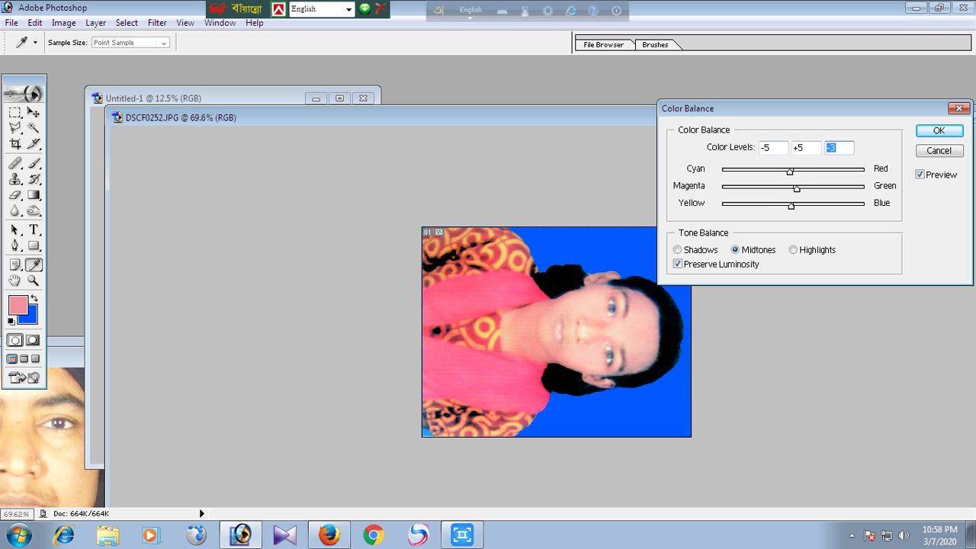
key(shift+Tab)
key(Return)
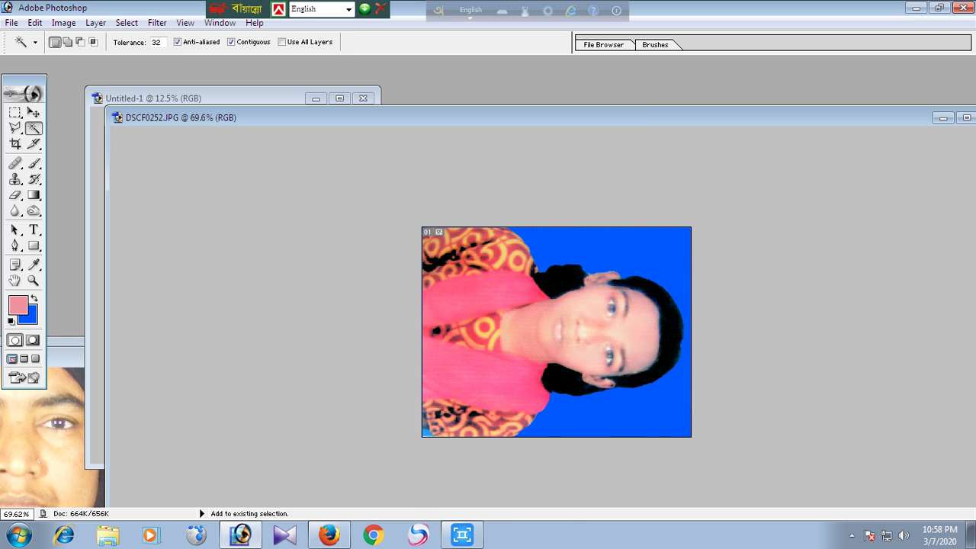
Copy the portrait into the blank document and arrange four copies in a row along the sheet's upper edge
key(ctrl+shift+d)
drag(488, 117, 643, 156)
key(ctrl+d)
key(v)
drag(711, 370, 194, 220)
drag(194, 220, 254, 169)
drag(254, 168, 204, 170)
click(125, 42)
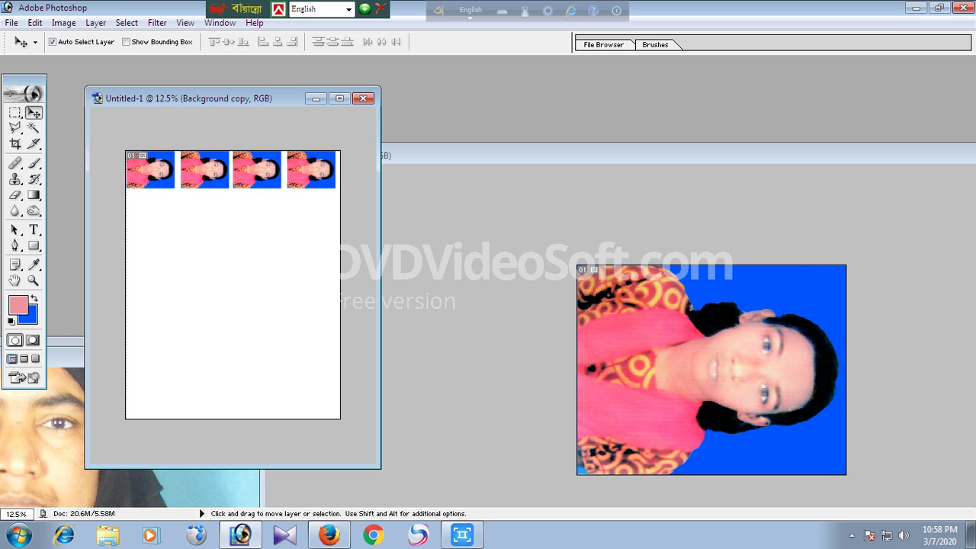
Turn off image centering in the print setup and move the sheet's print position to 0.092 in from the top
key(ctrl+p)
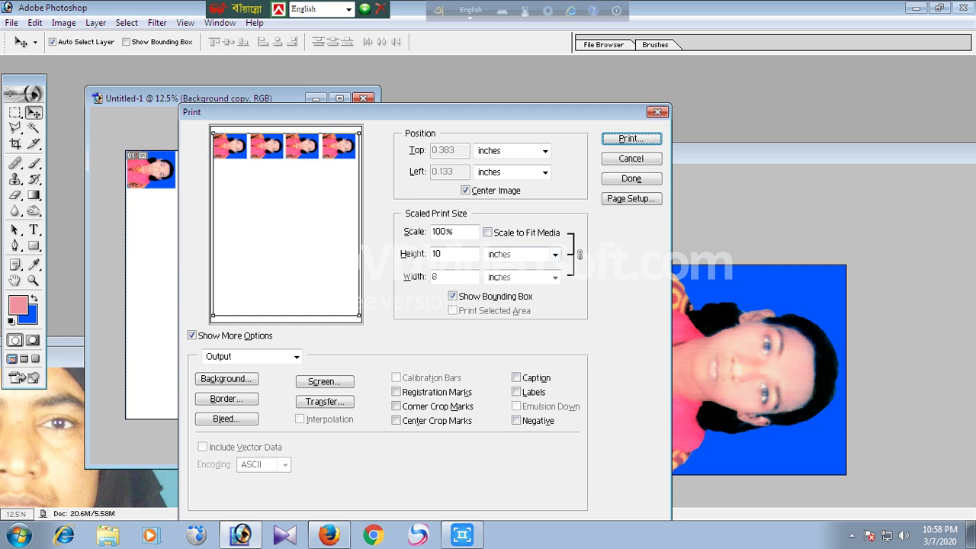
key(Return)
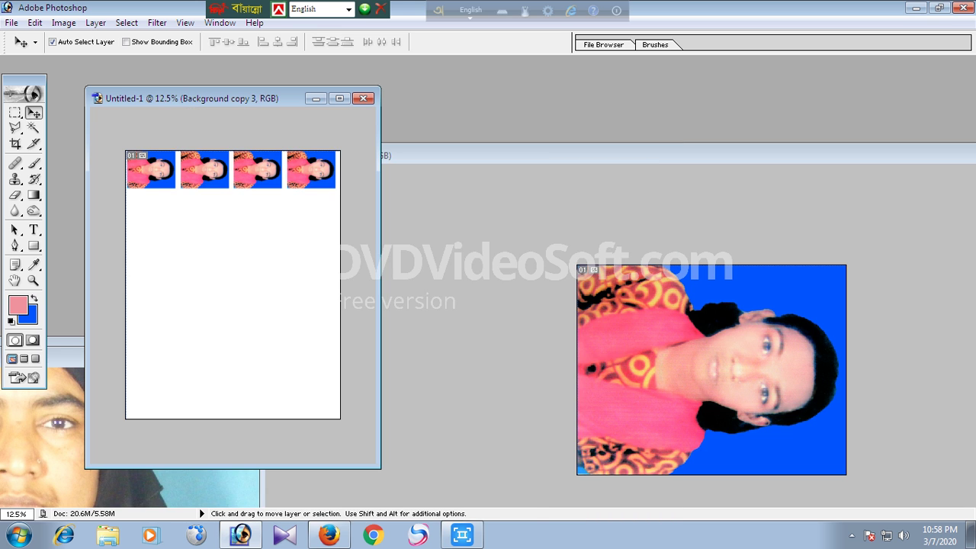
key(ctrl+alt+p)
click(465, 190)
drag(286, 221, 286, 216)
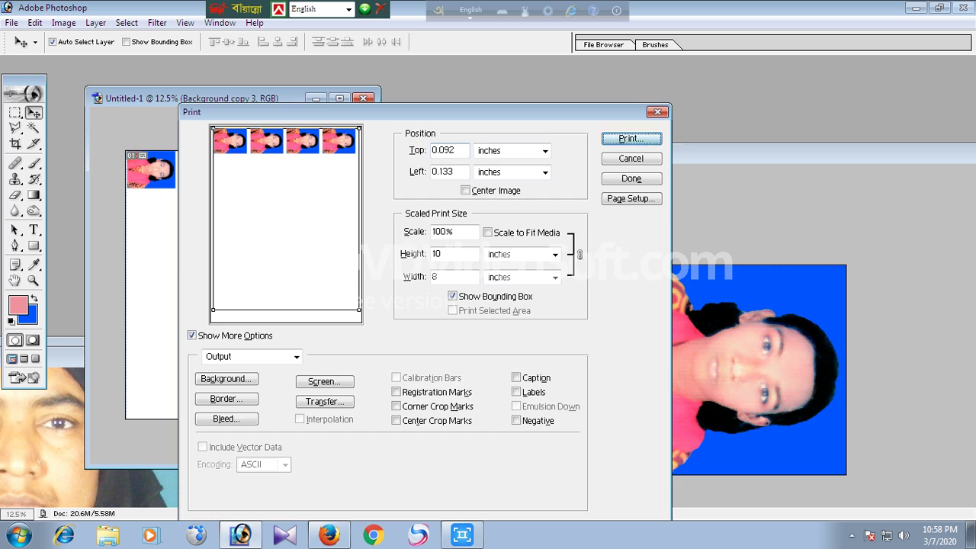
Set the EPSON T60 Series to Best Photo quality on Epson Premium Glossy paper and print one copy of the sheet
click(632, 138)
click(571, 93)
click(597, 137)
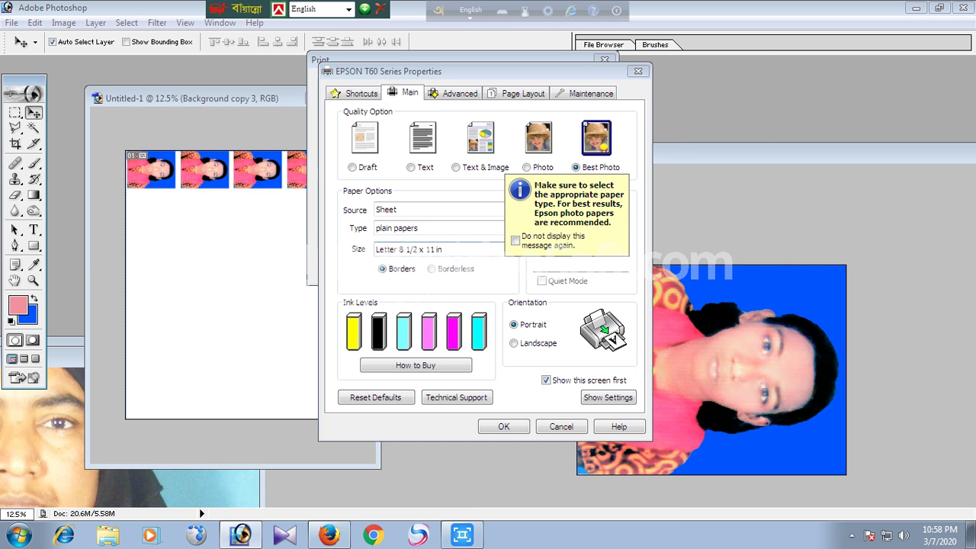
click(442, 228)
click(427, 264)
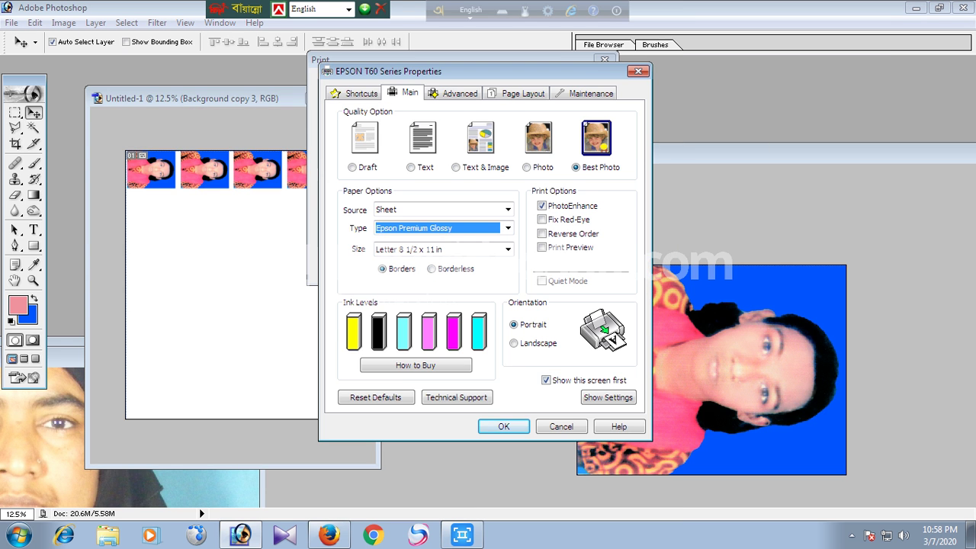
click(503, 426)
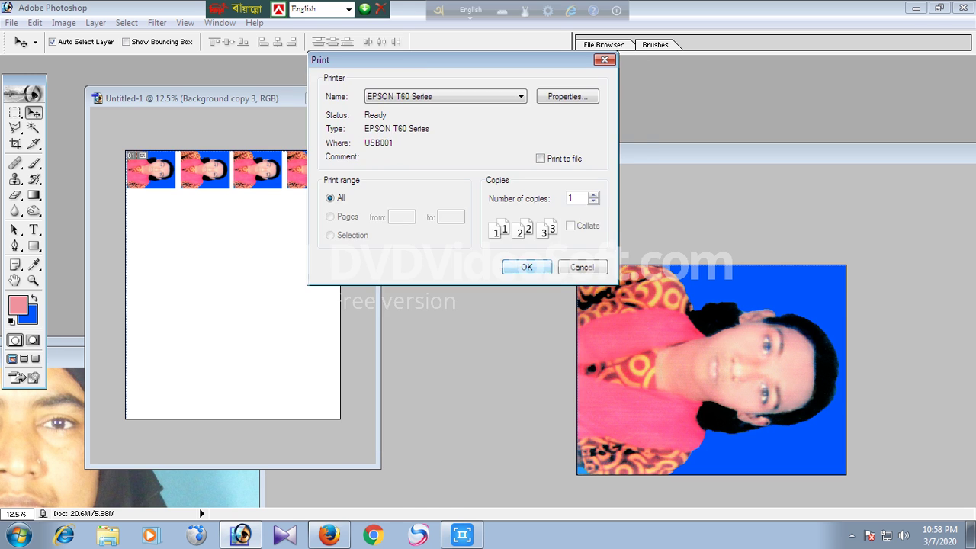
key(Return)
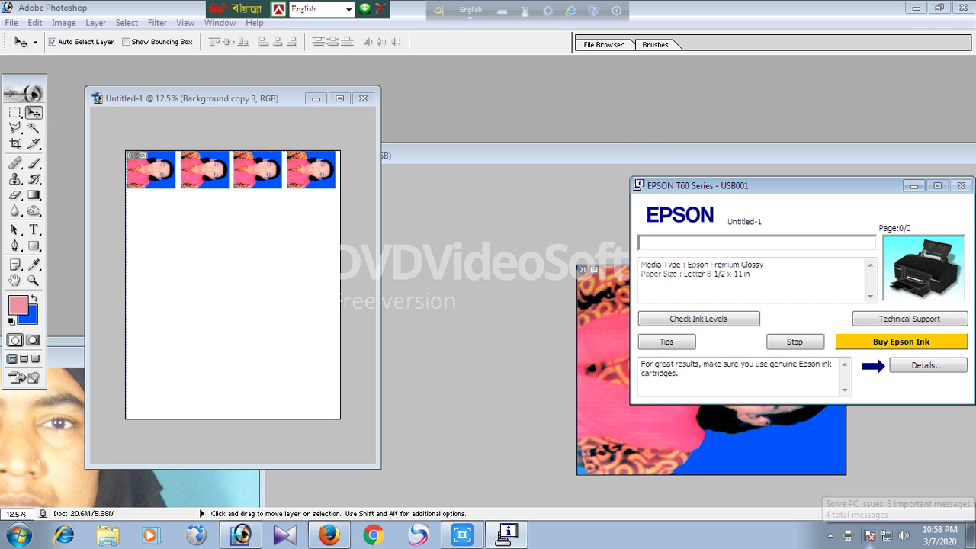